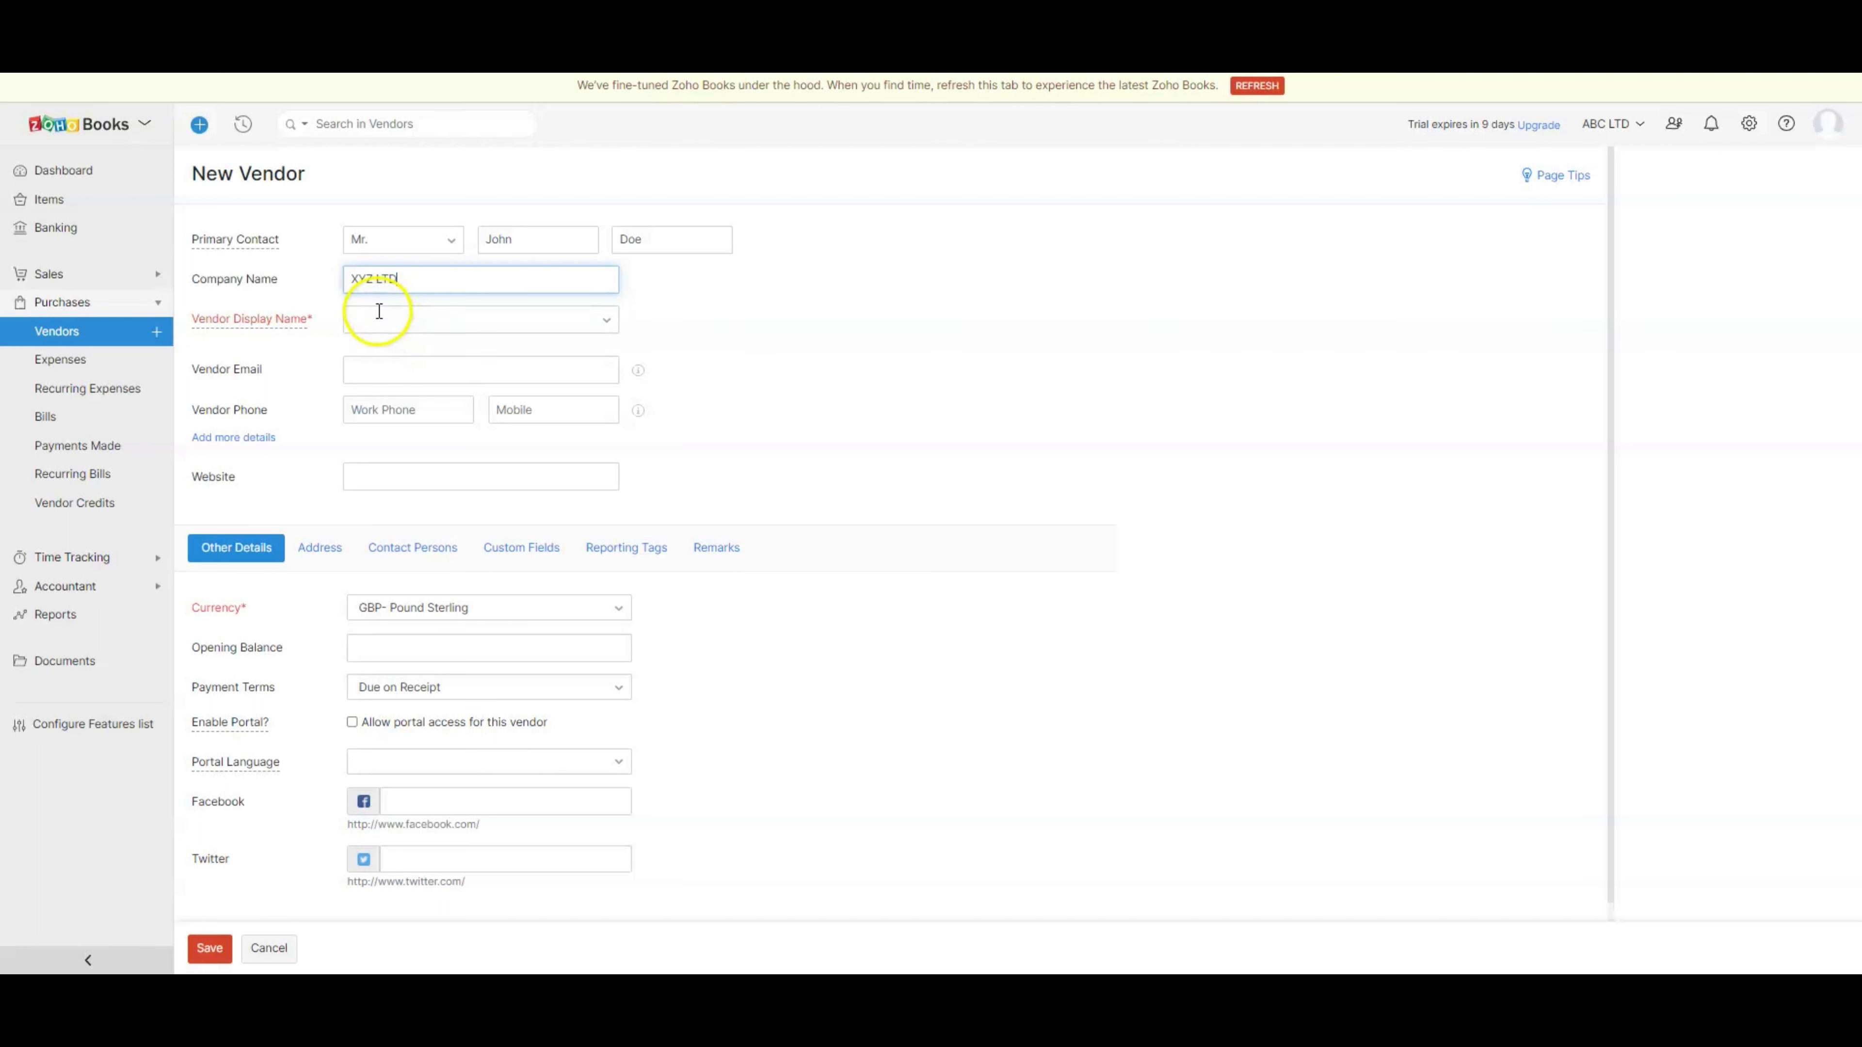
- Open the Vendor Display Name choices on the new XYZ LTD vendor form
left_click(409, 320)
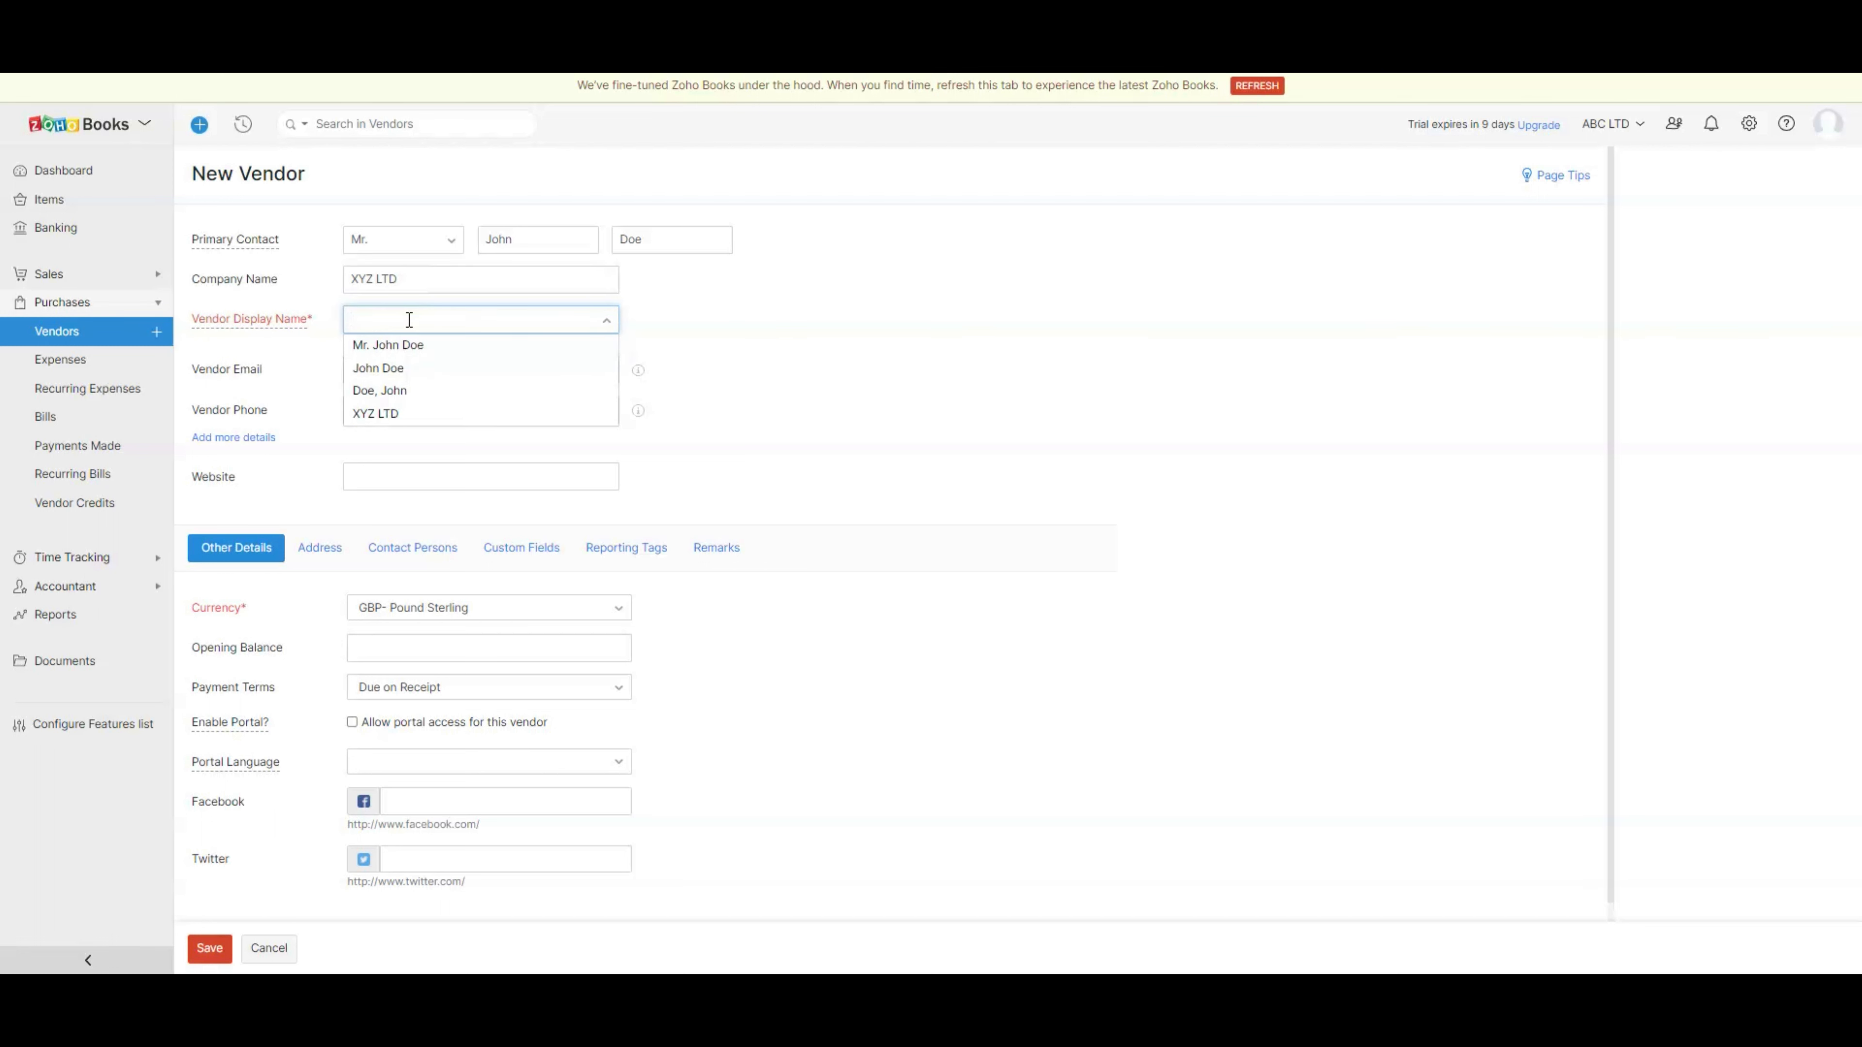
- Make XYZ LTD the display name and enter the vendor's email and work phone number
left_click(385, 415)
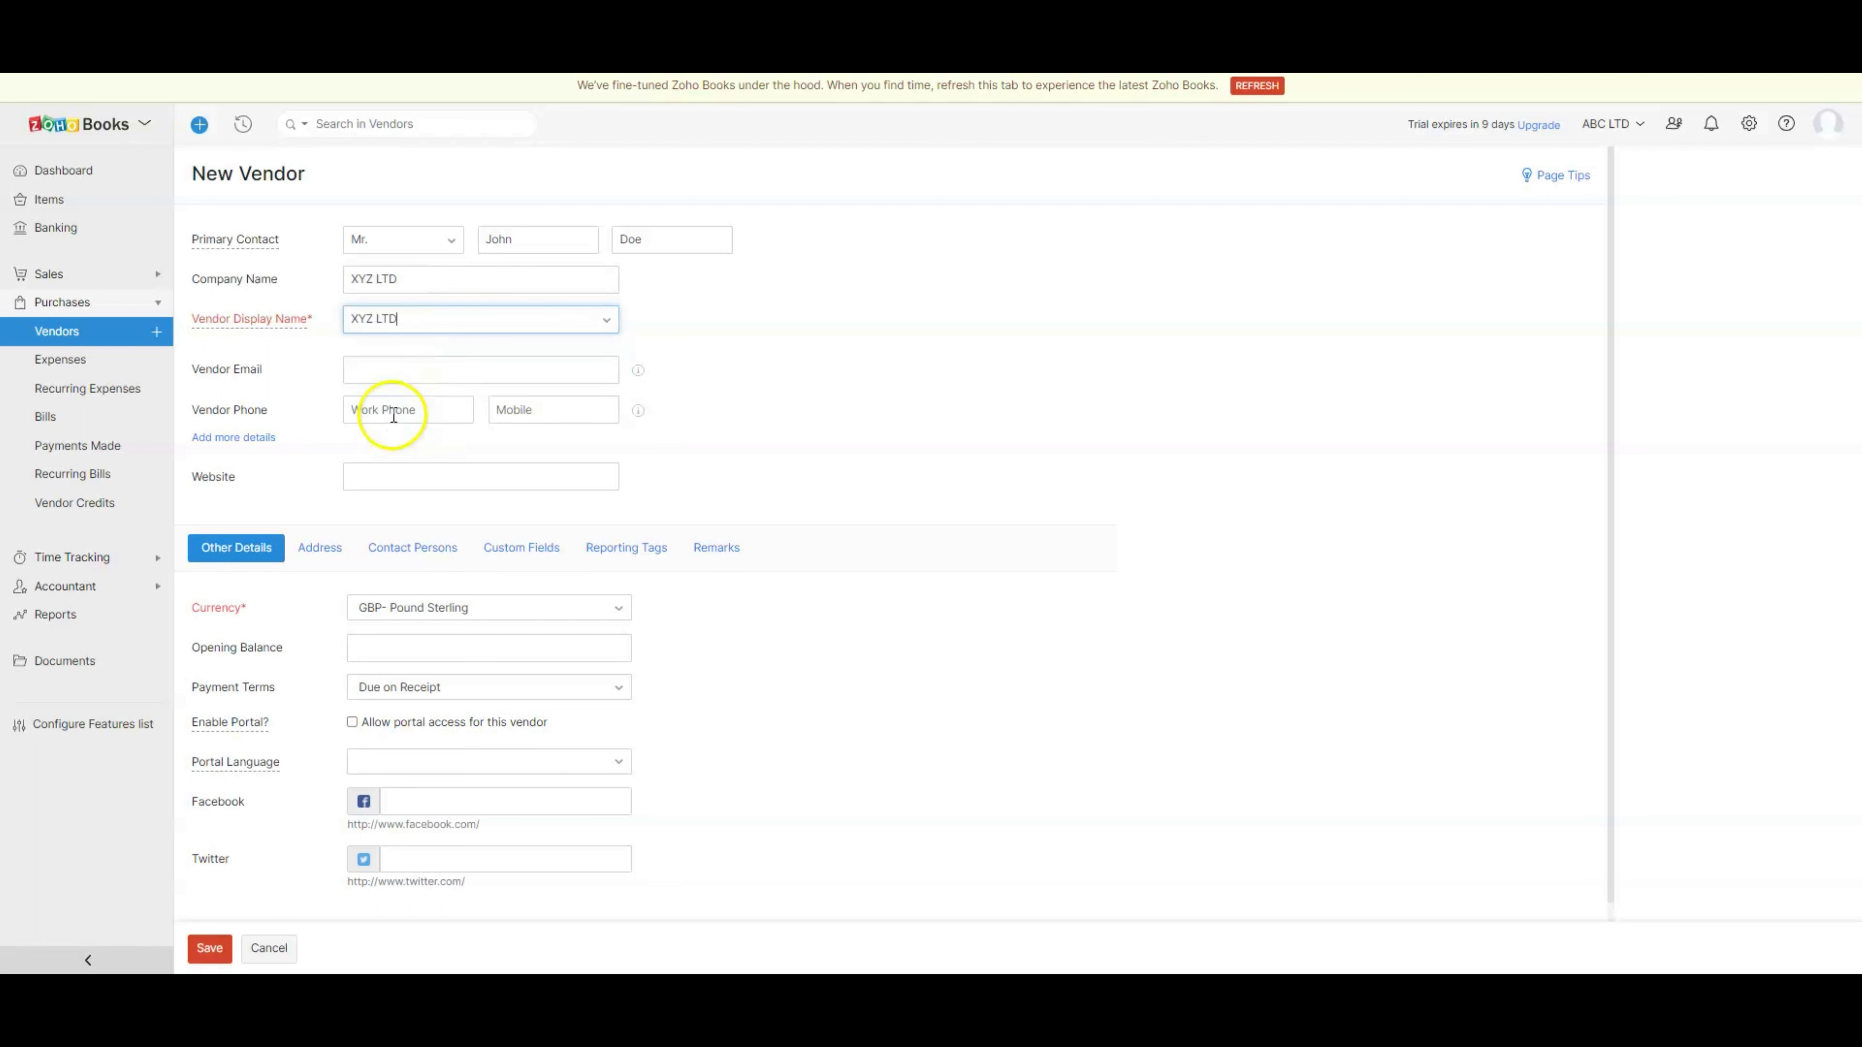
left_click(495, 371)
key("Tab")
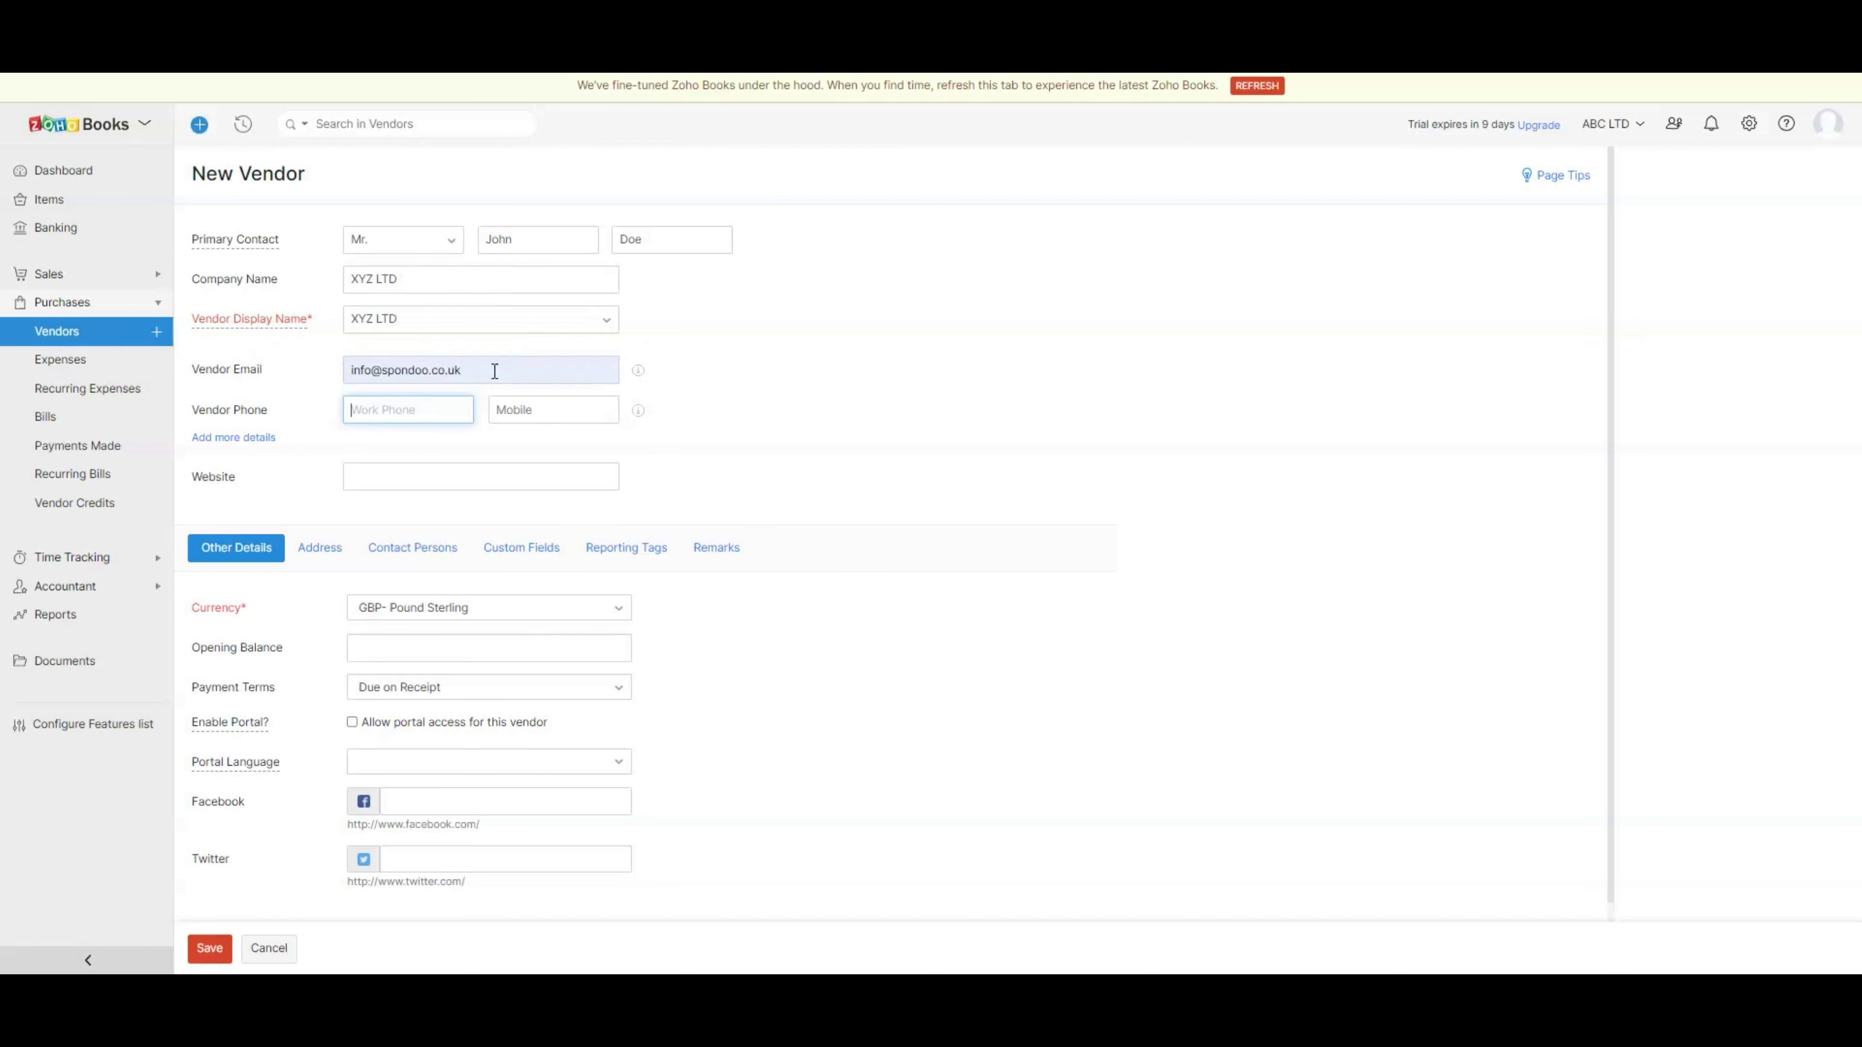
type("123456789")
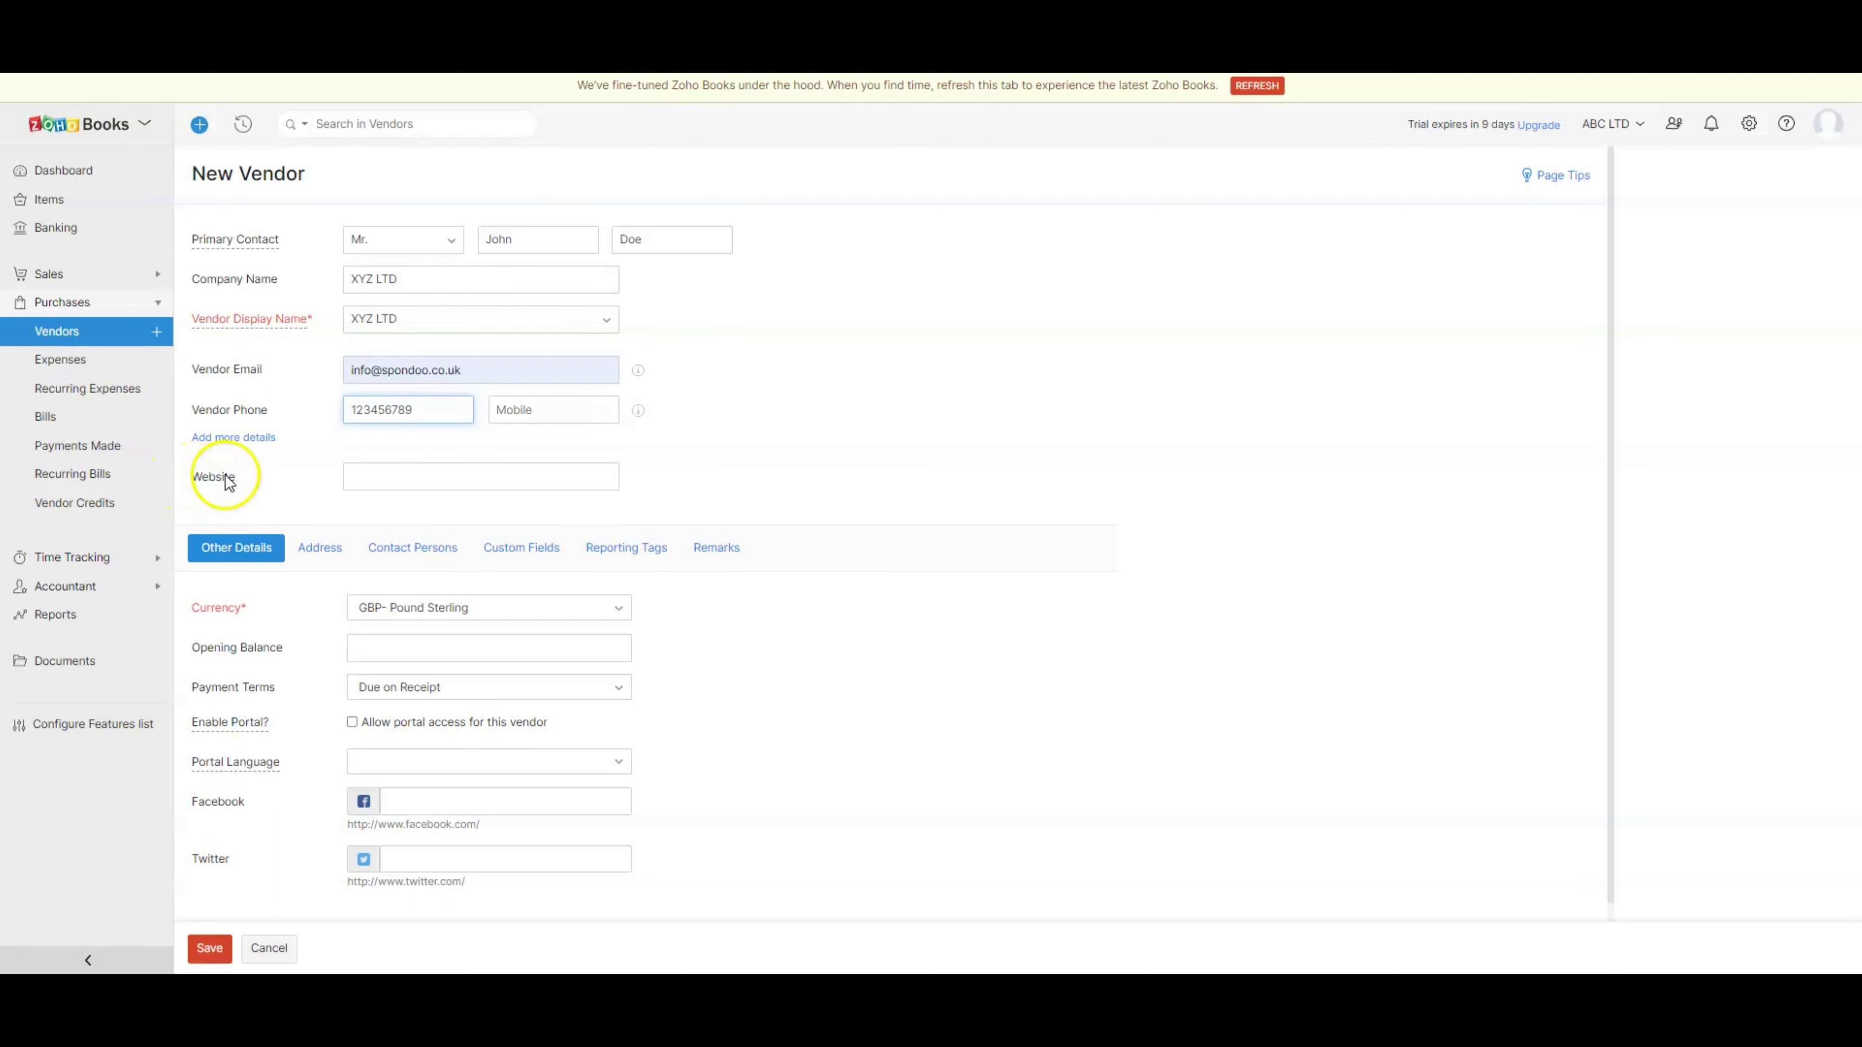
left_click(259, 546)
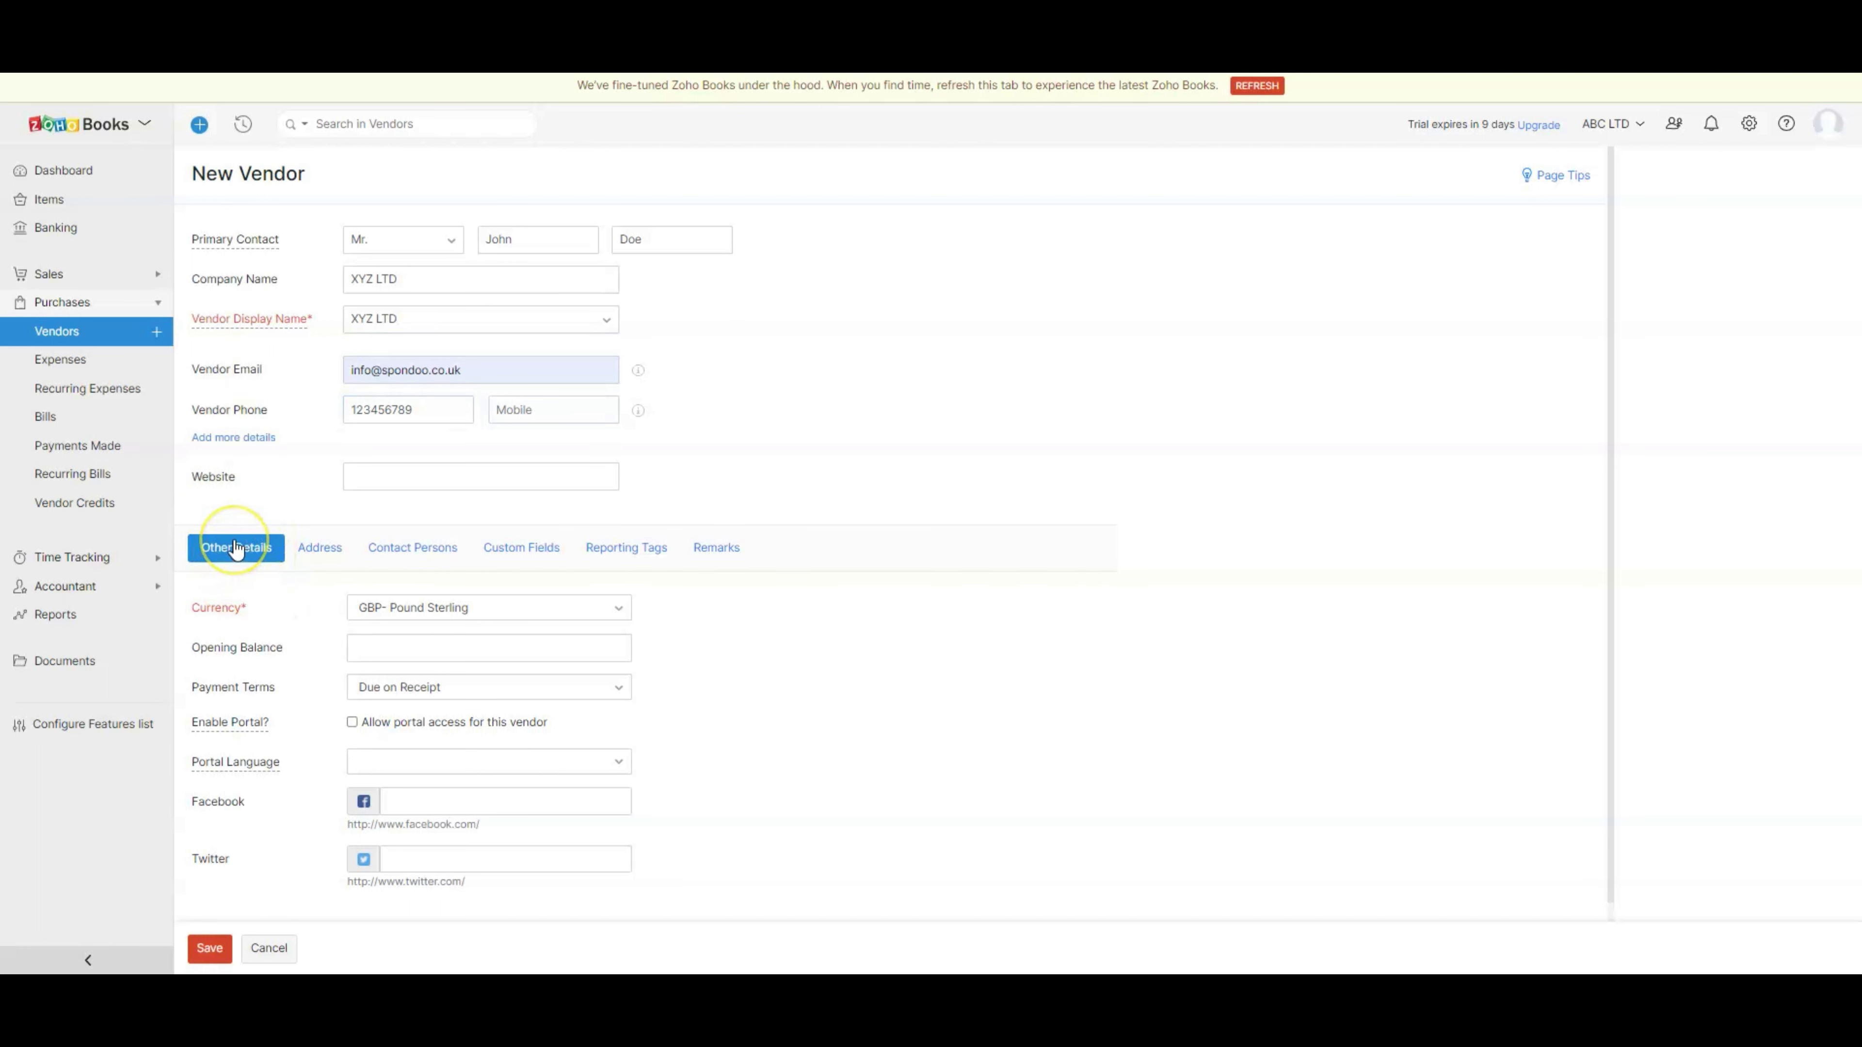
- Keep GBP- Pound Sterling as currency and Due on Receipt as payment terms
scroll(236, 551, "down", 1)
double_click(200, 586)
left_click(209, 592)
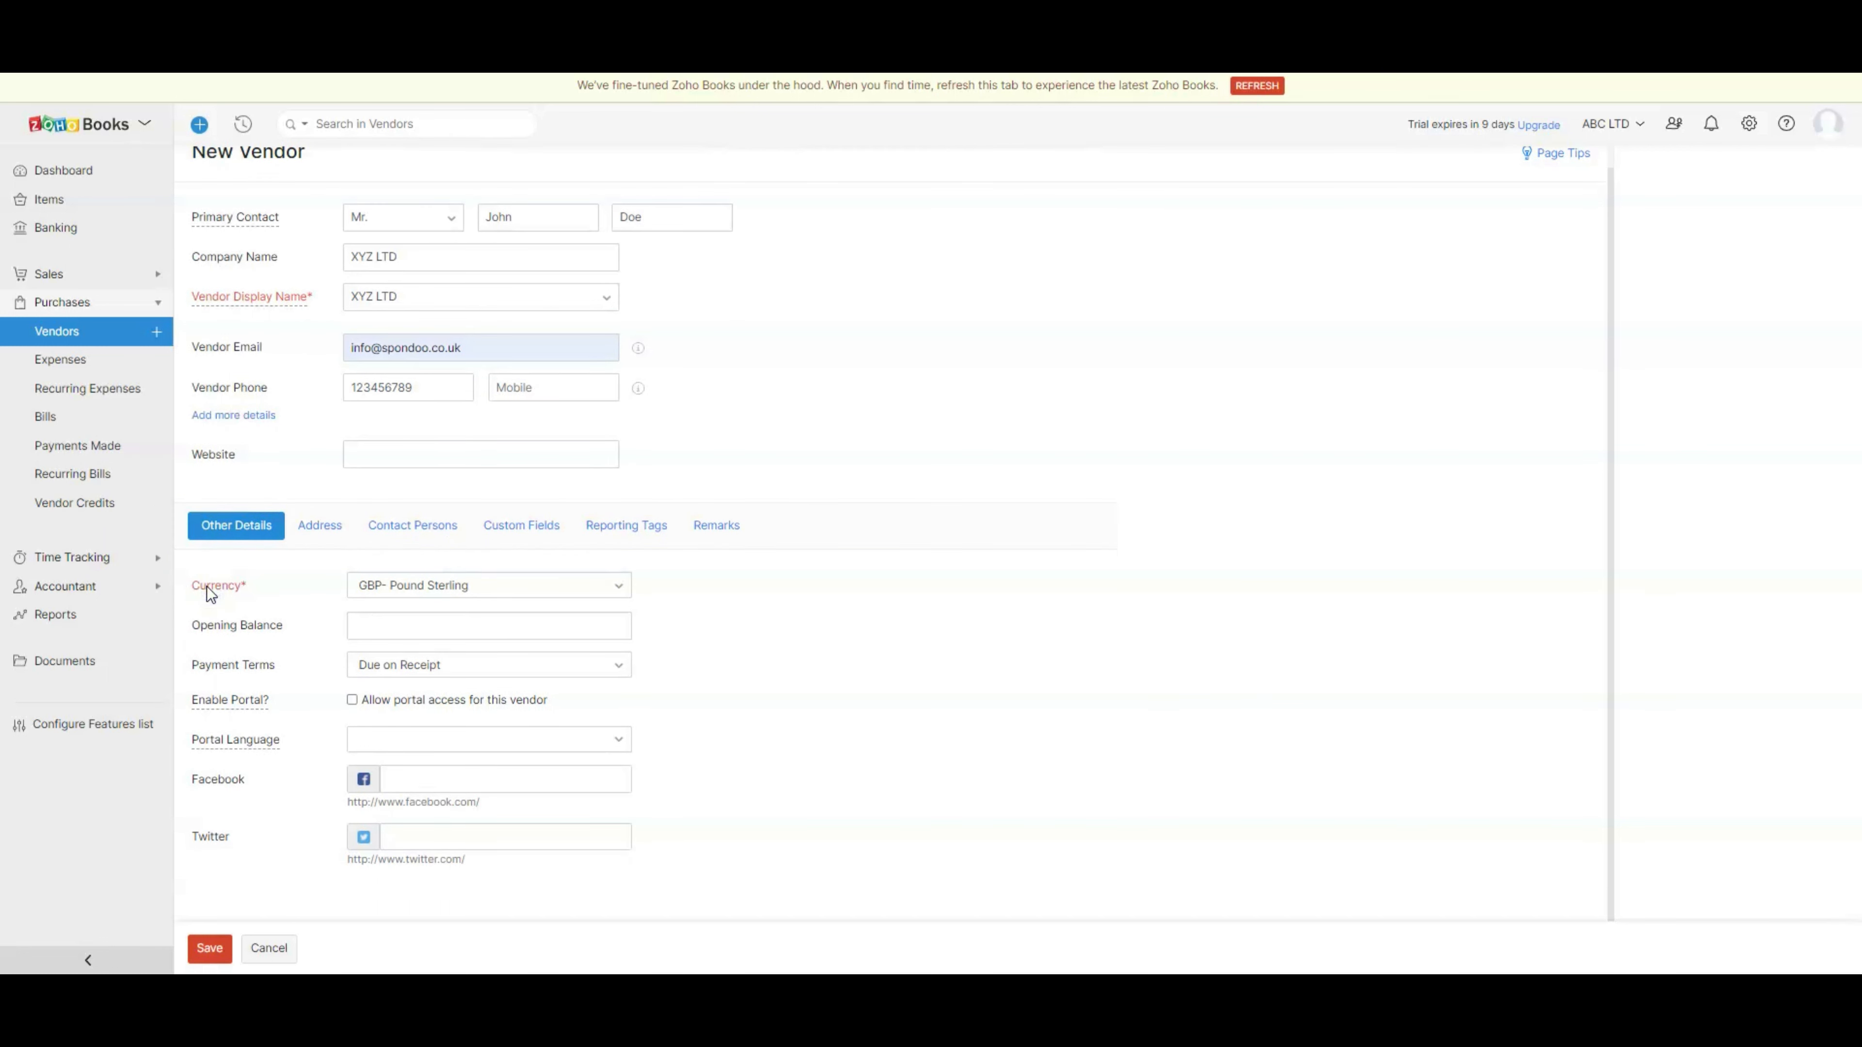
left_click(619, 586)
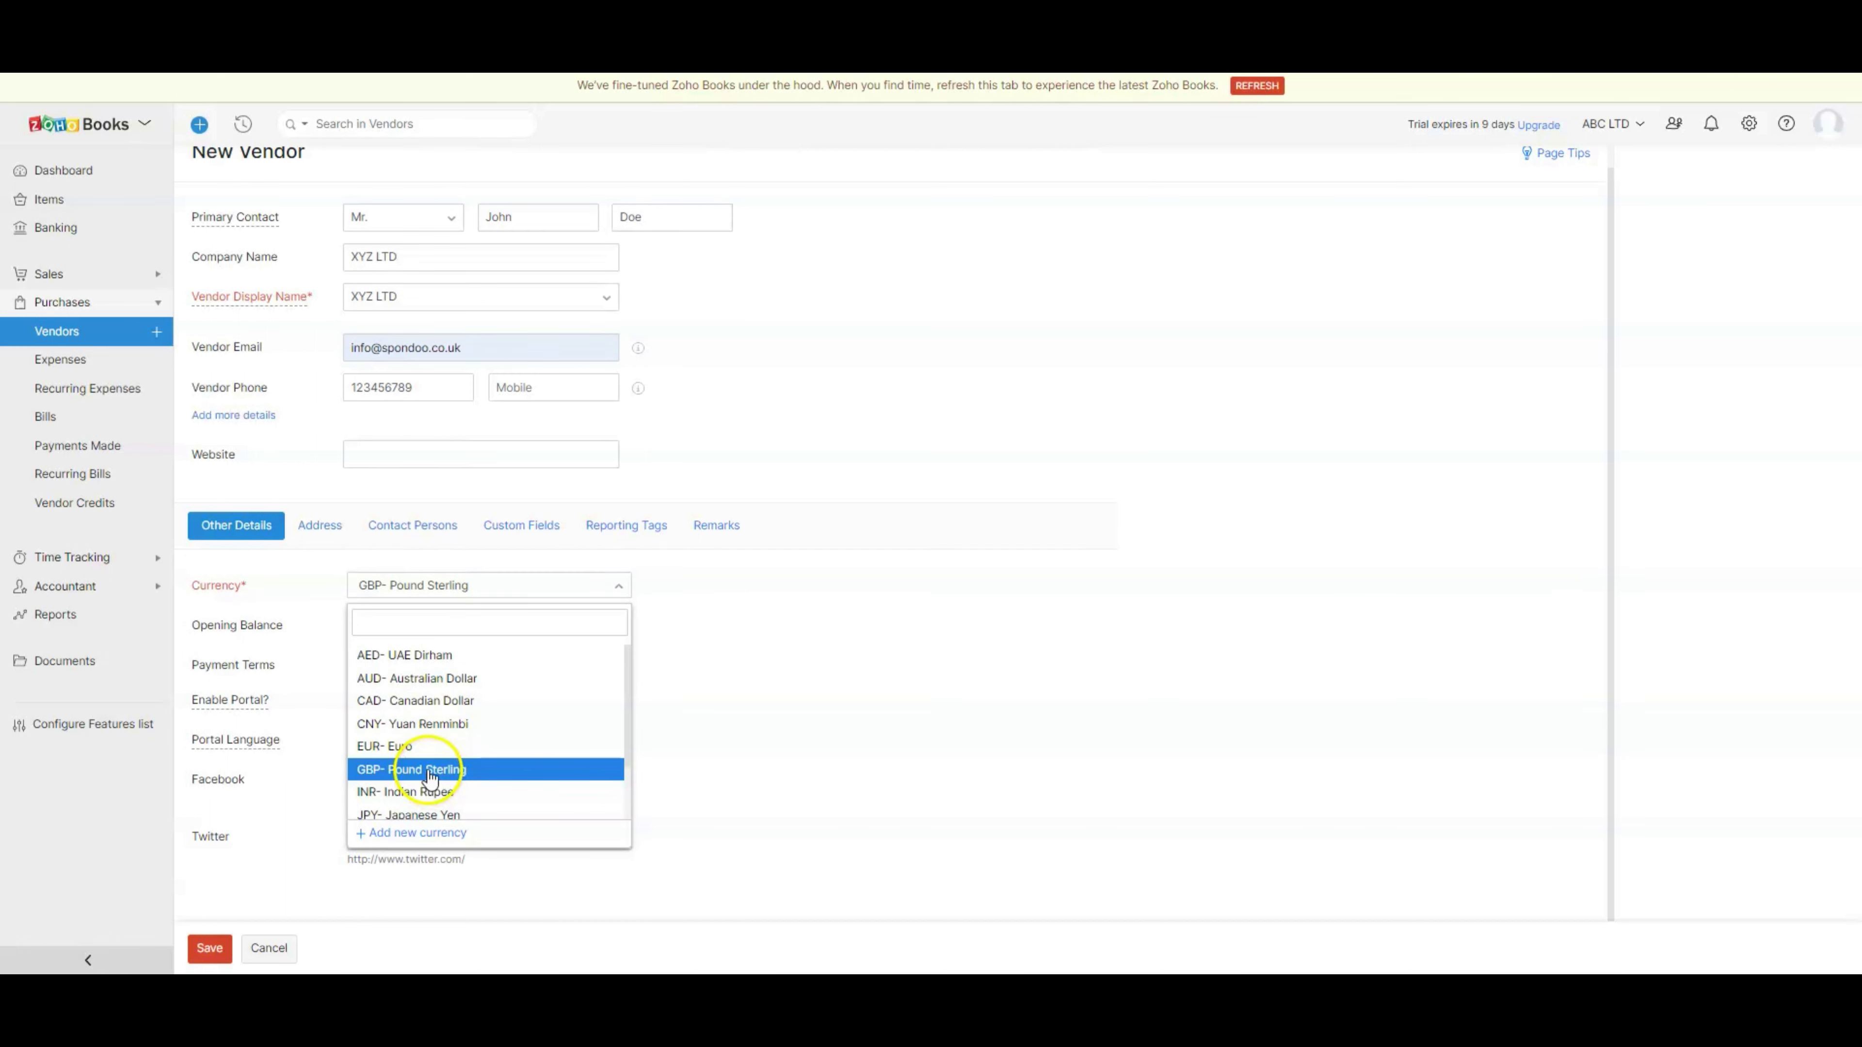
left_click(431, 771)
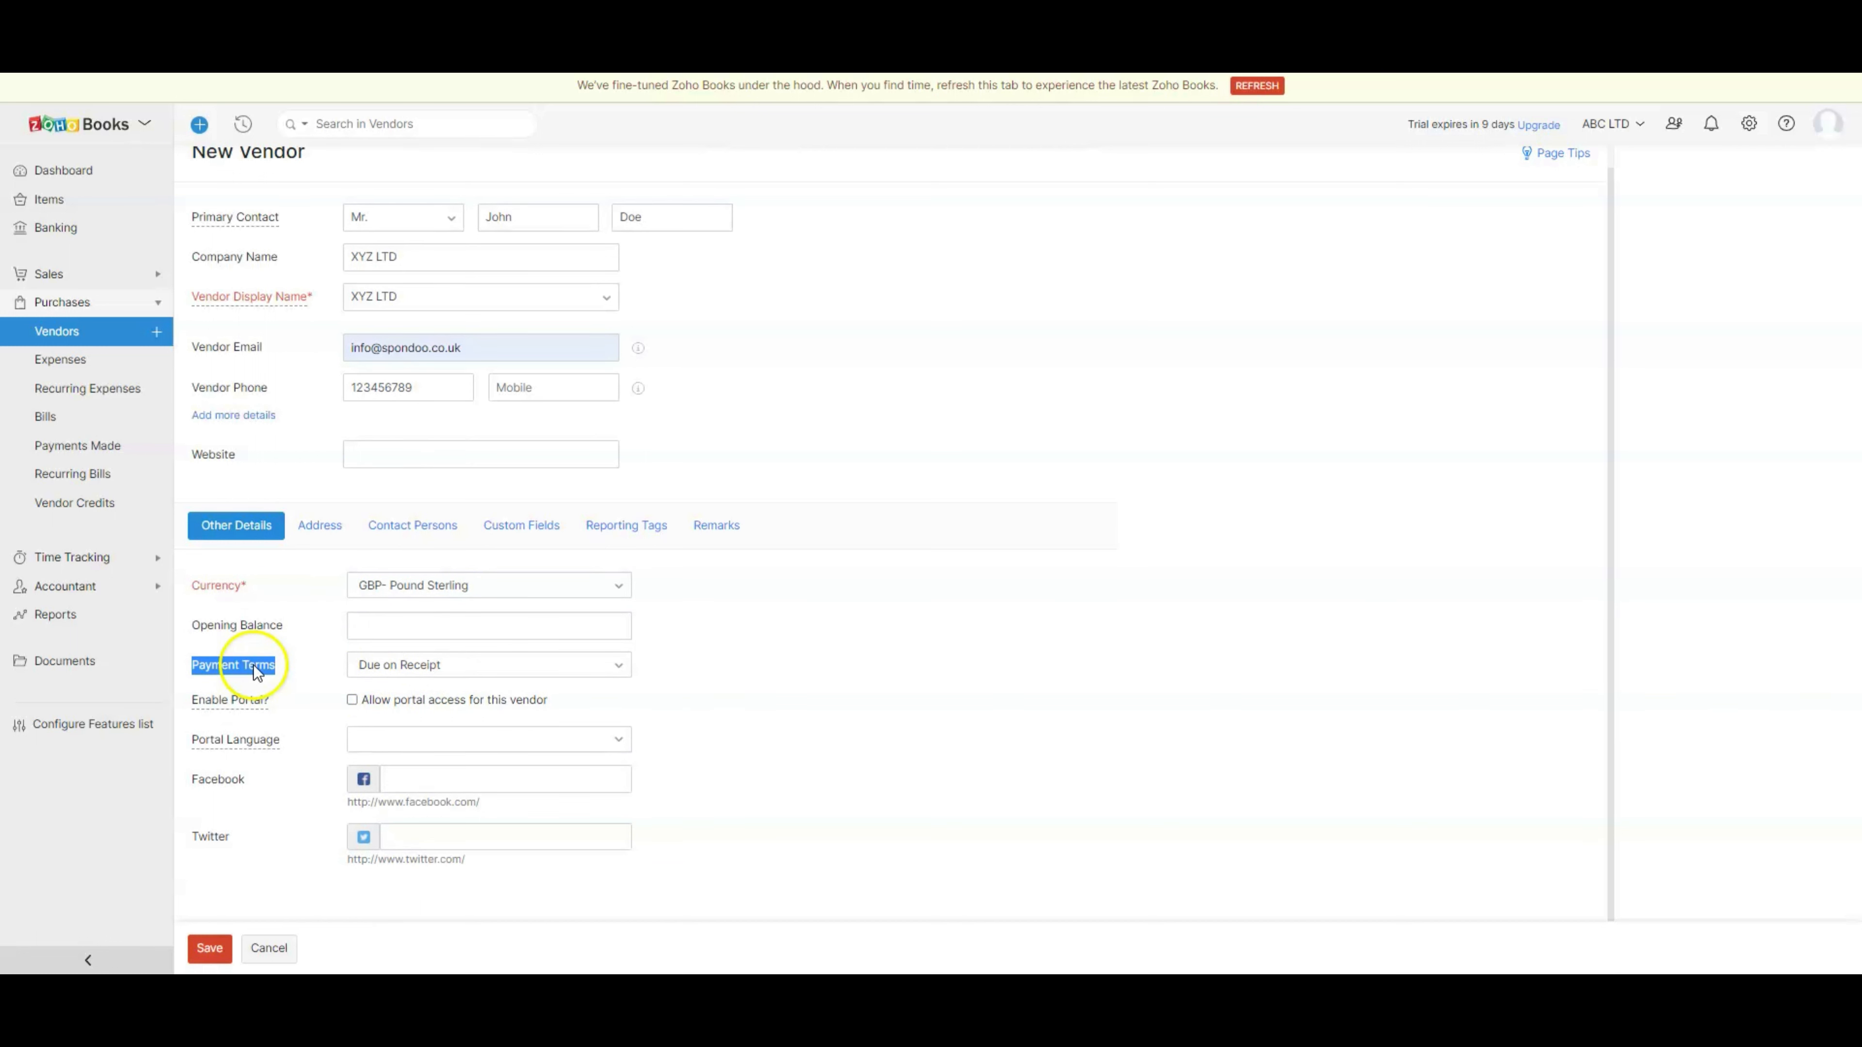
left_click(621, 671)
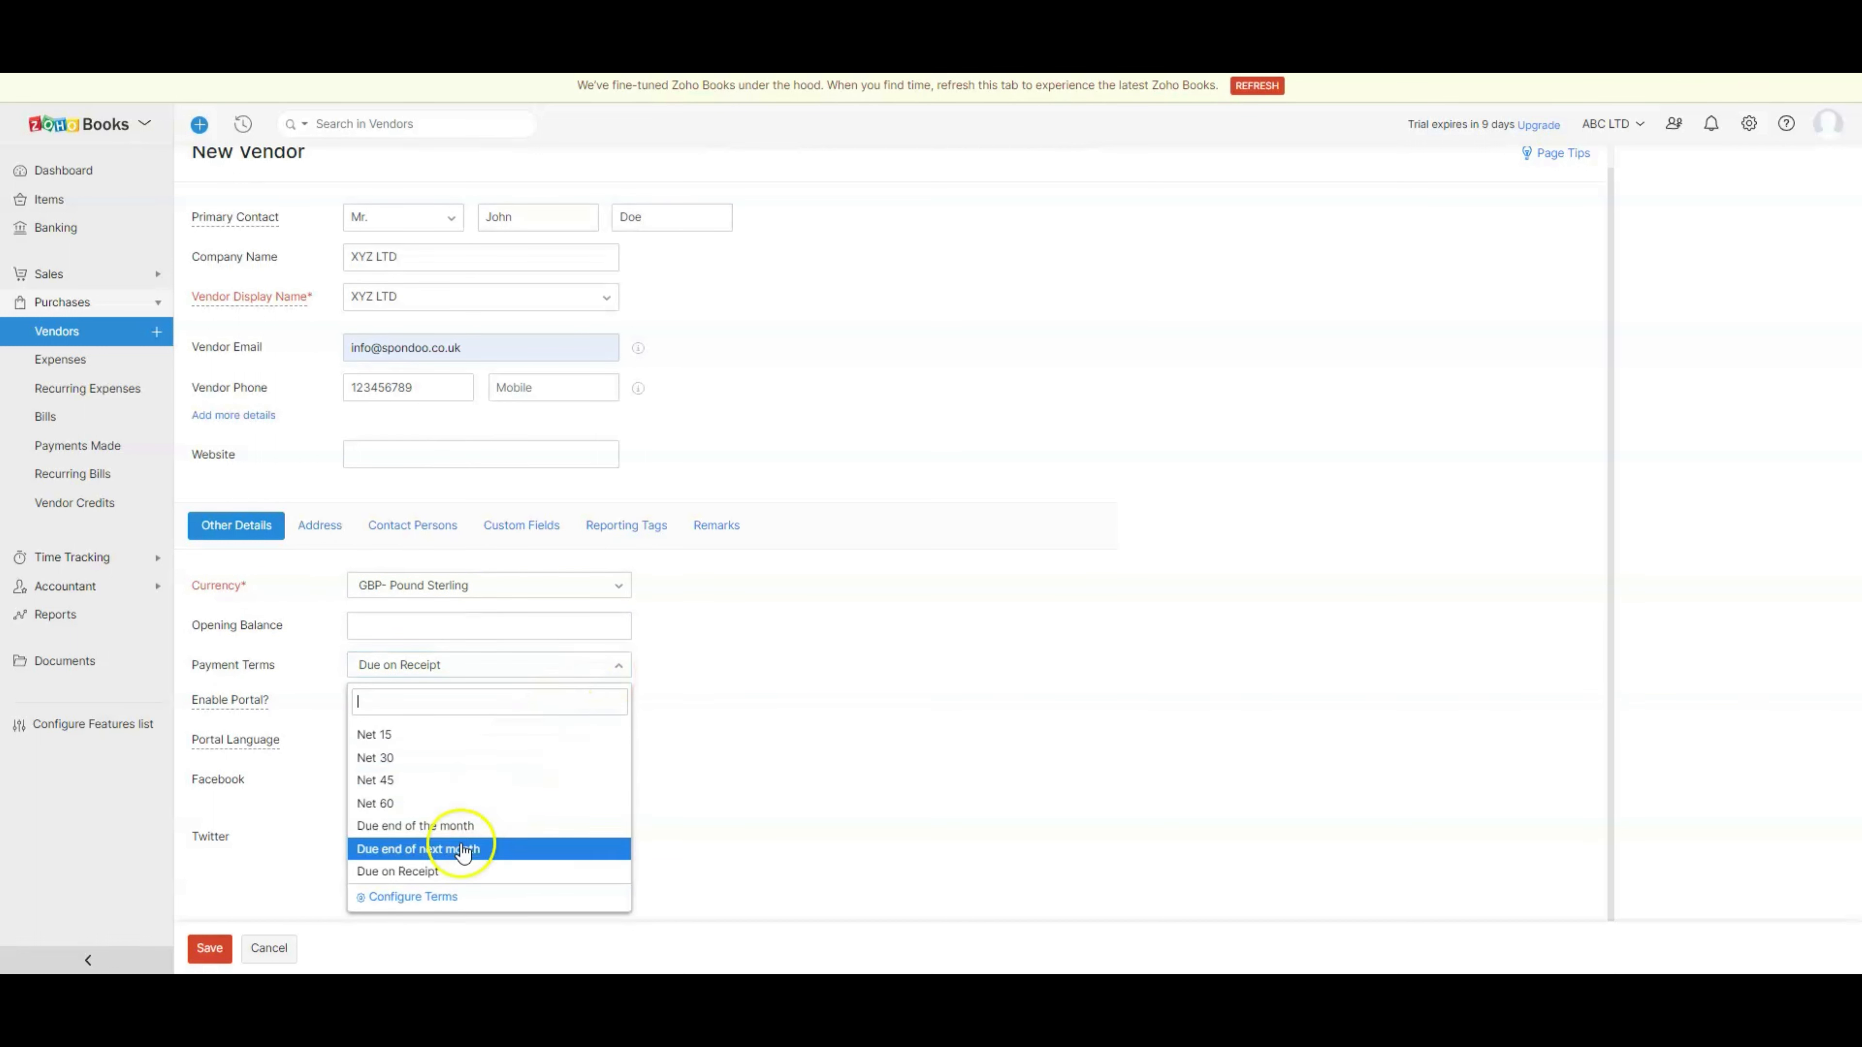
left_click(433, 872)
left_click_drag(192, 700, 544, 877)
- Review the vendor's billing and shipping address fields and the Contact Persons table
left_click(322, 525)
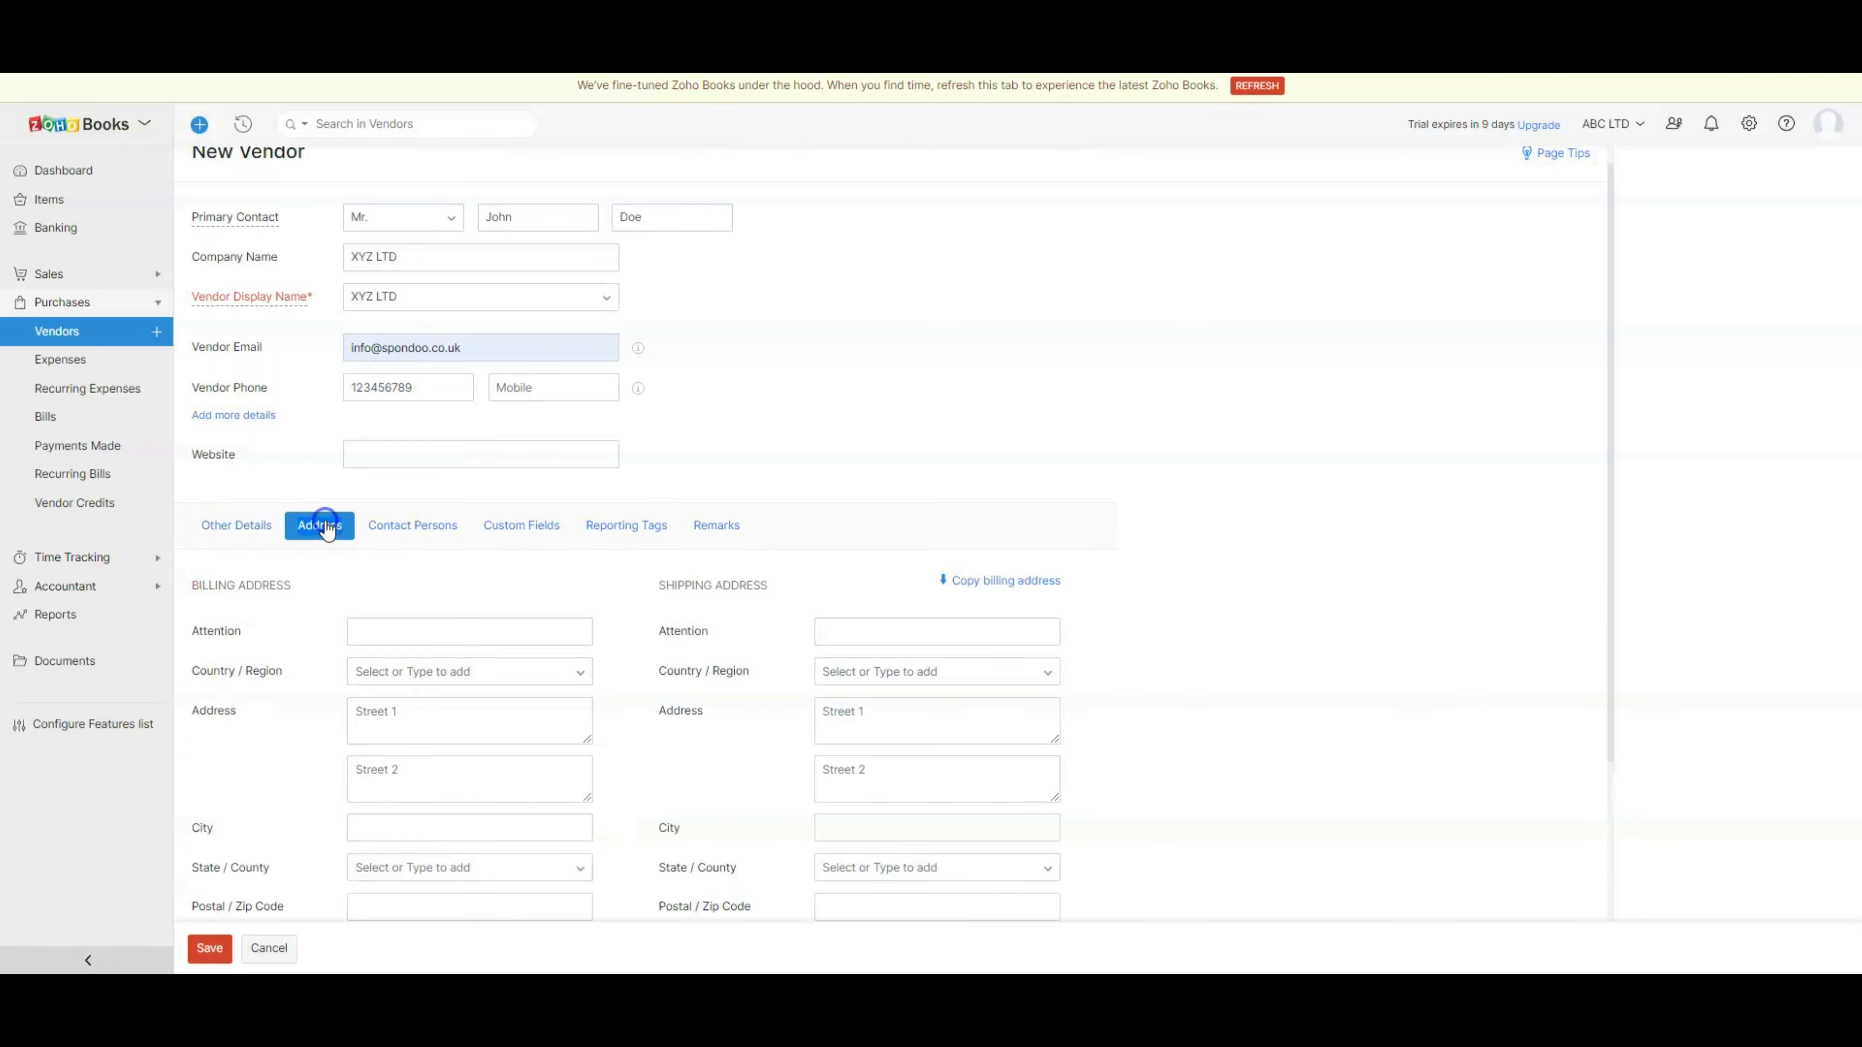
left_click_drag(768, 587, 657, 586)
left_click_drag(291, 587, 189, 598)
left_click(322, 524)
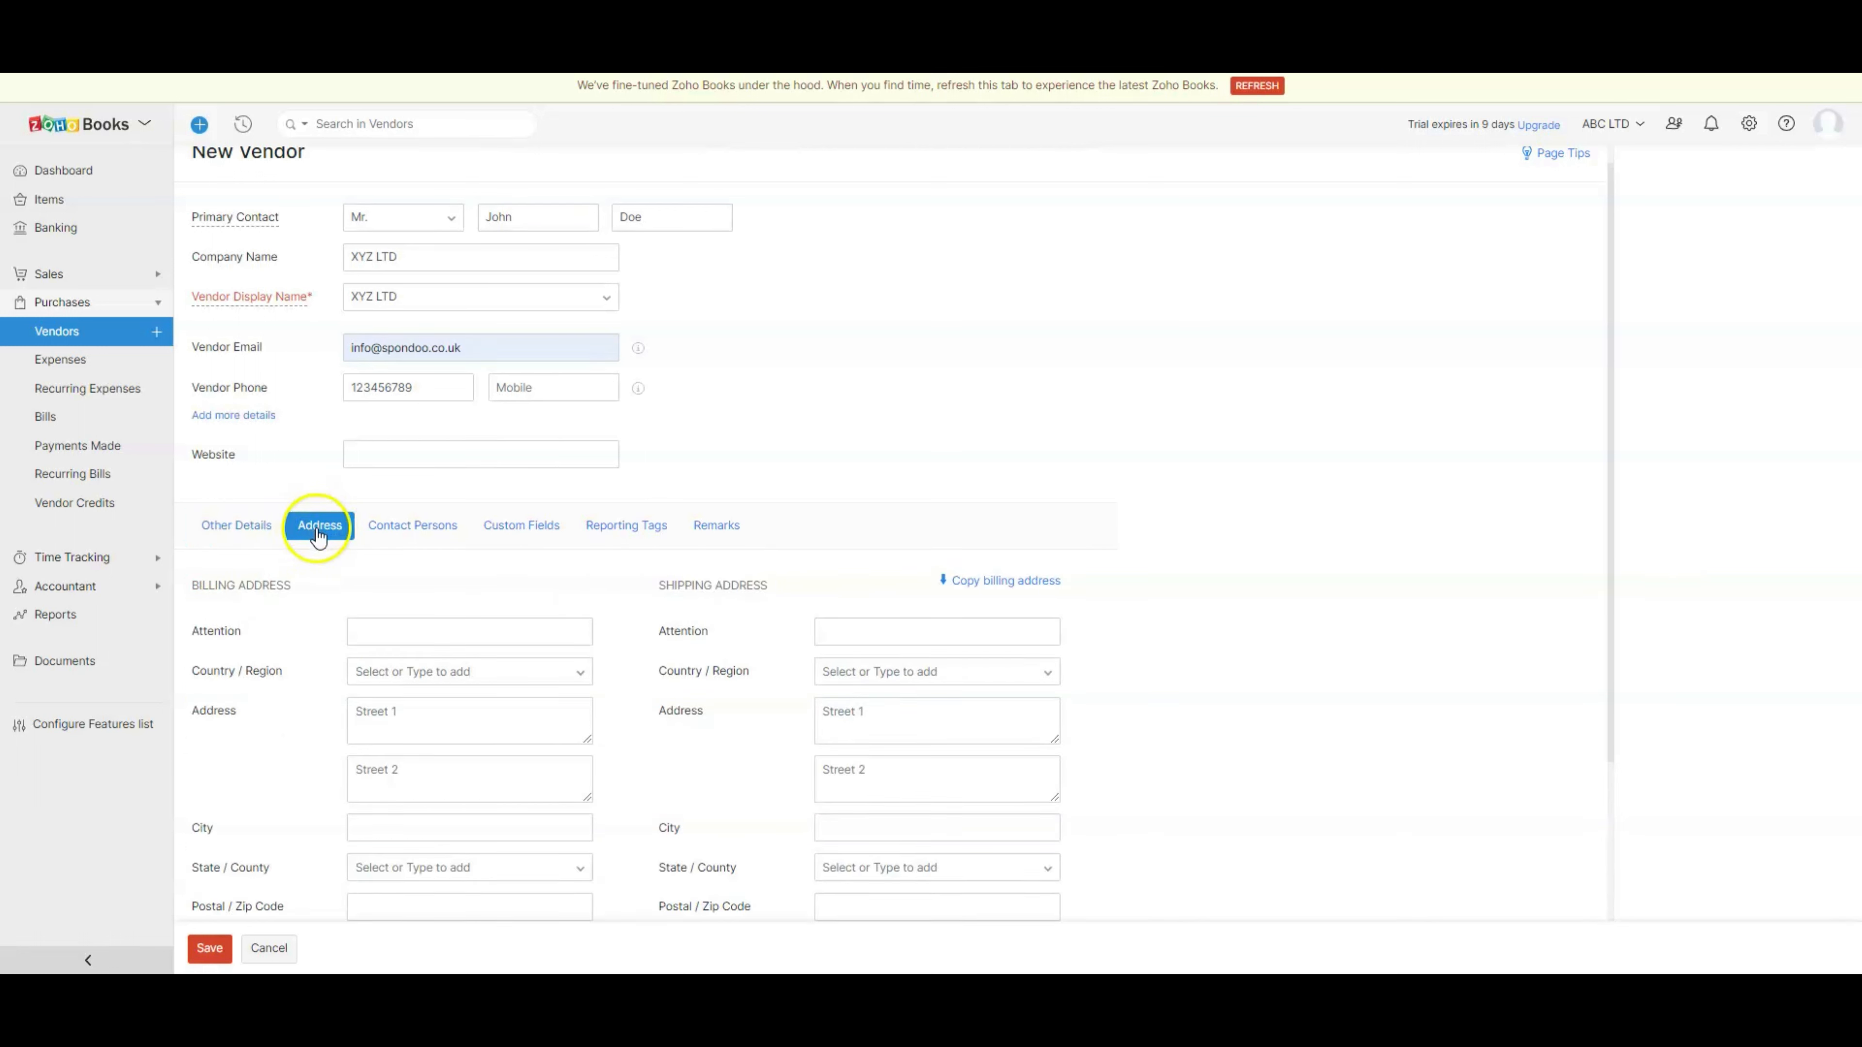
left_click(416, 526)
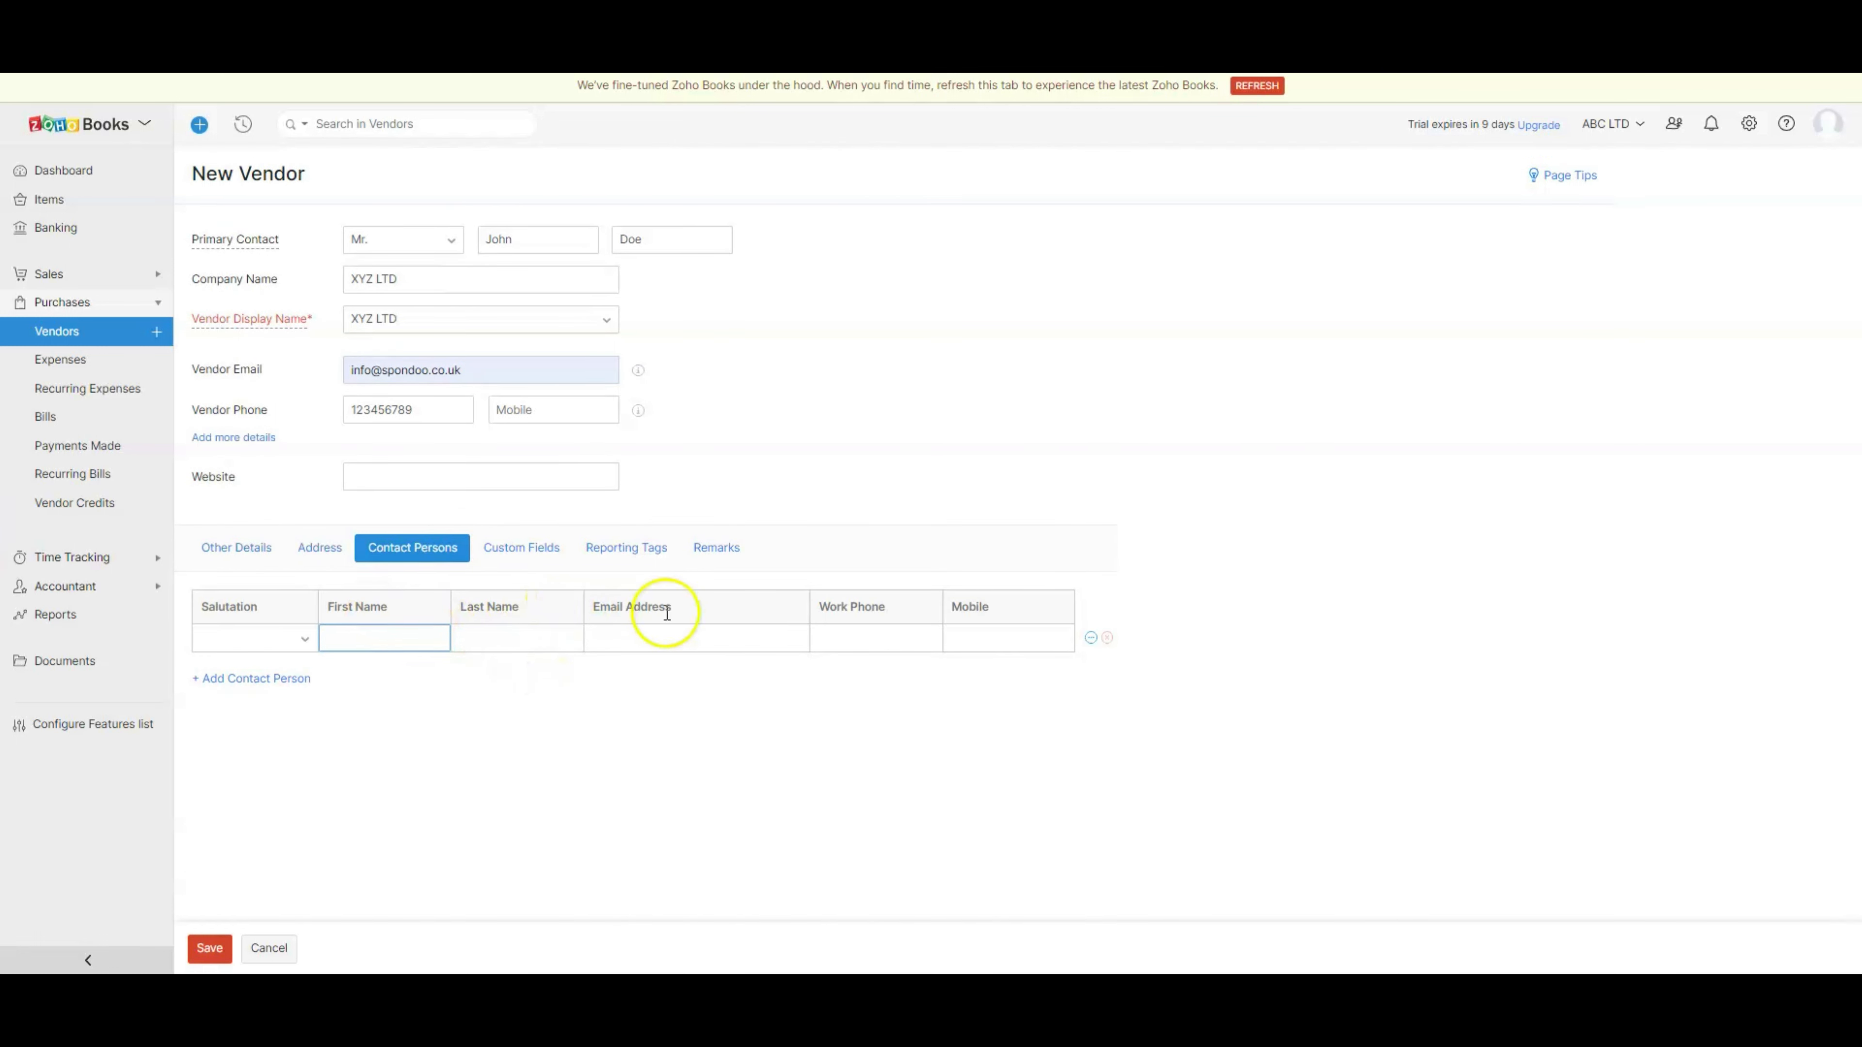
- Look through the Custom Fields, Reporting Tags and Remarks sections of the vendor form
left_click(516, 551)
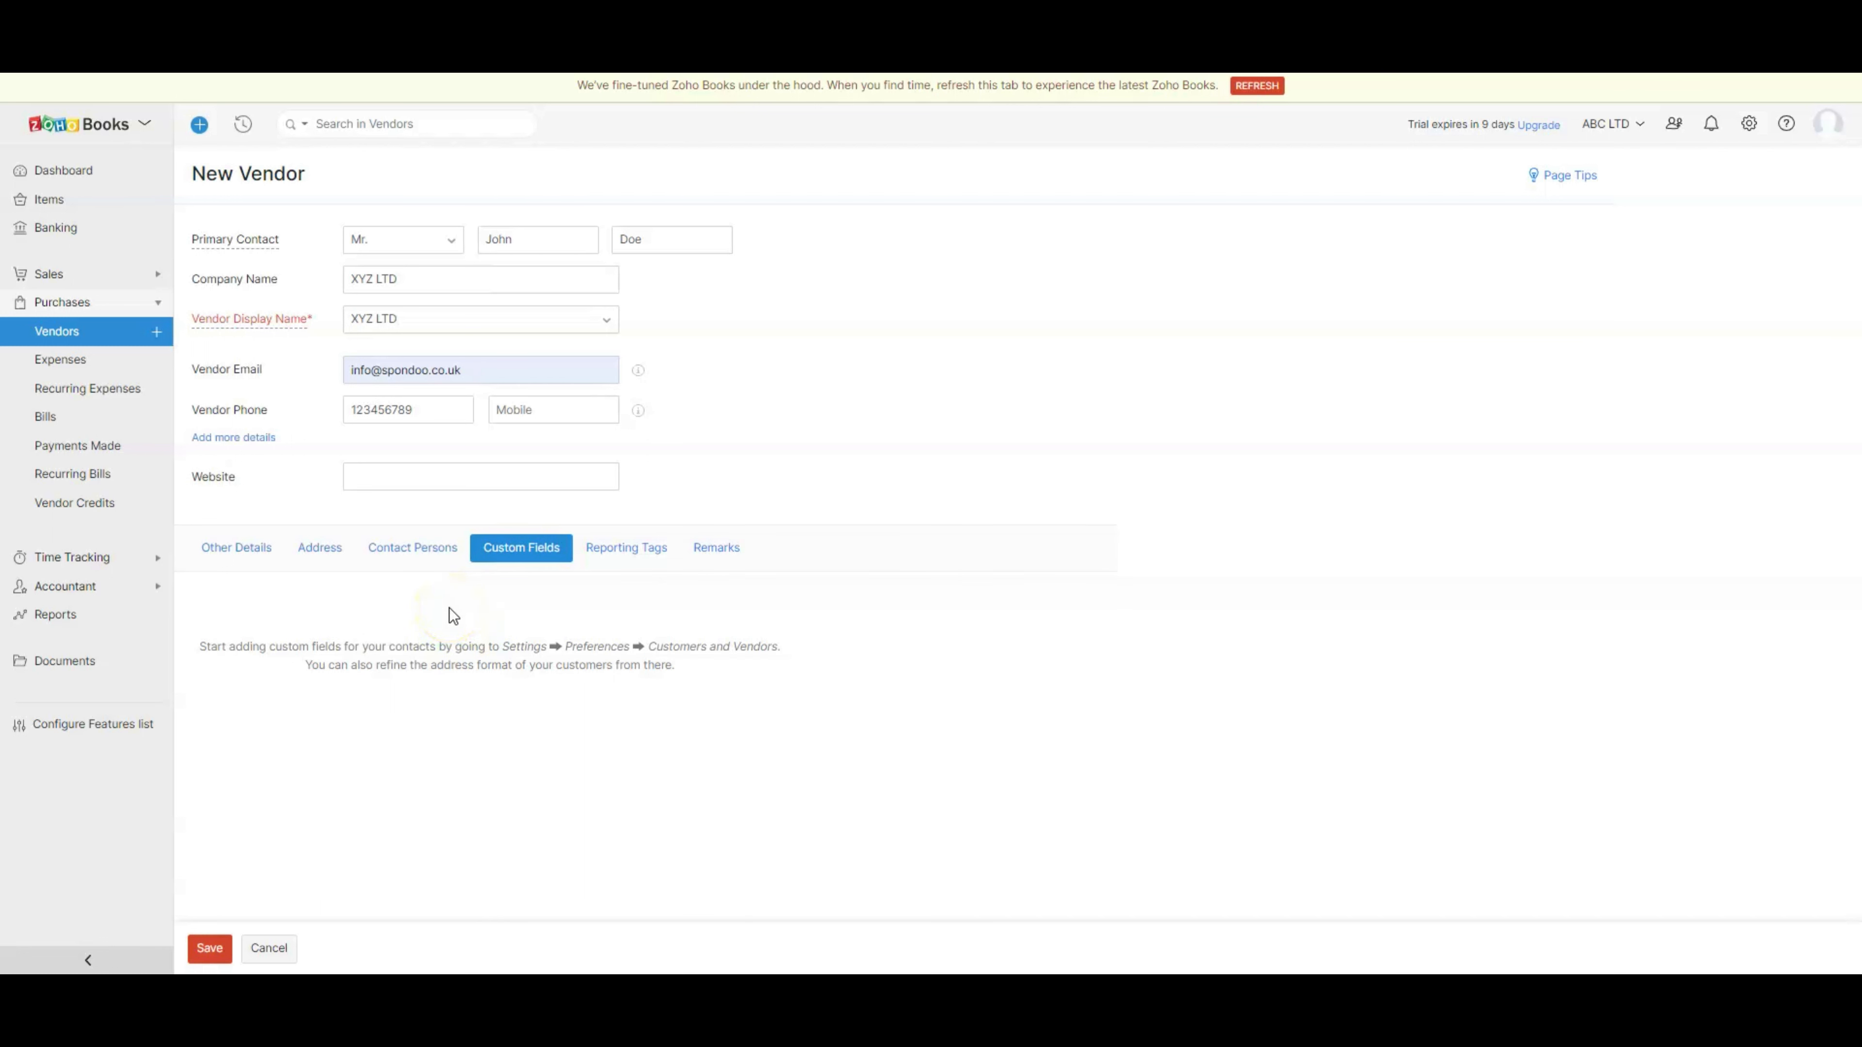
left_click_drag(199, 650, 737, 674)
left_click(635, 550)
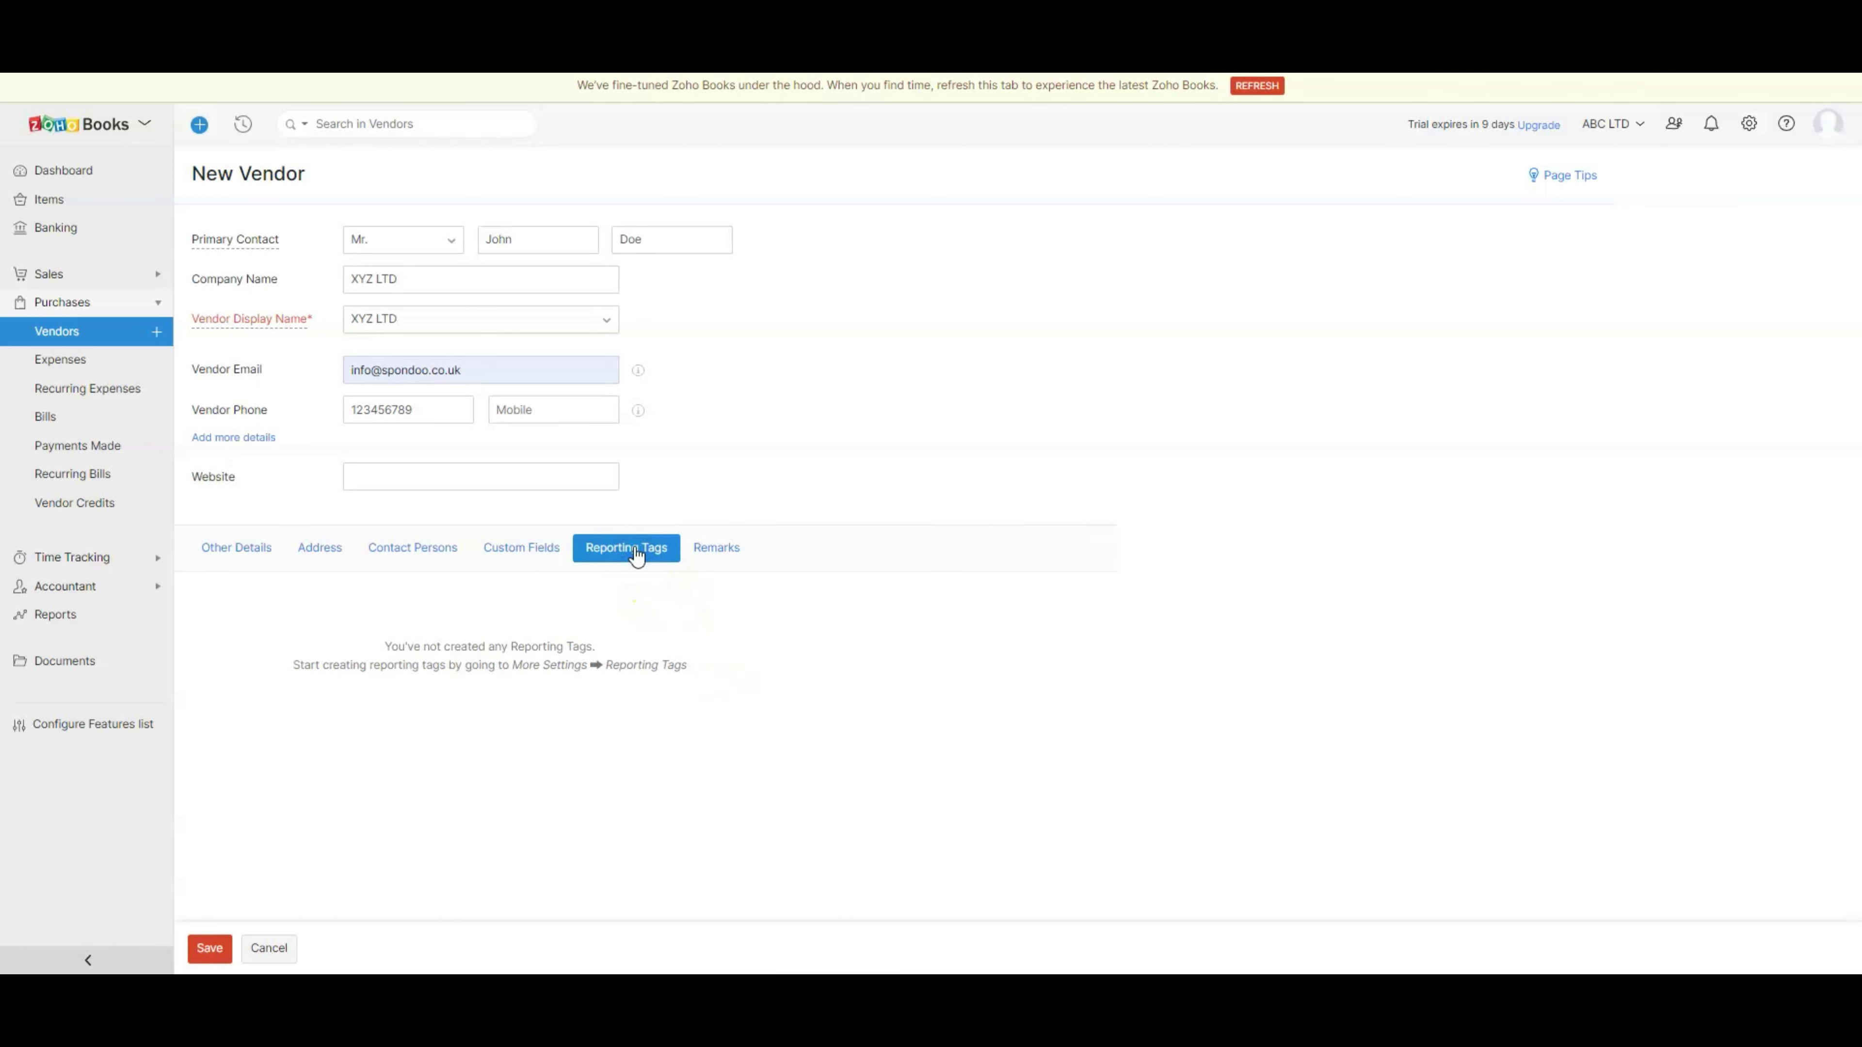
left_click(629, 557)
left_click_drag(387, 645, 702, 673)
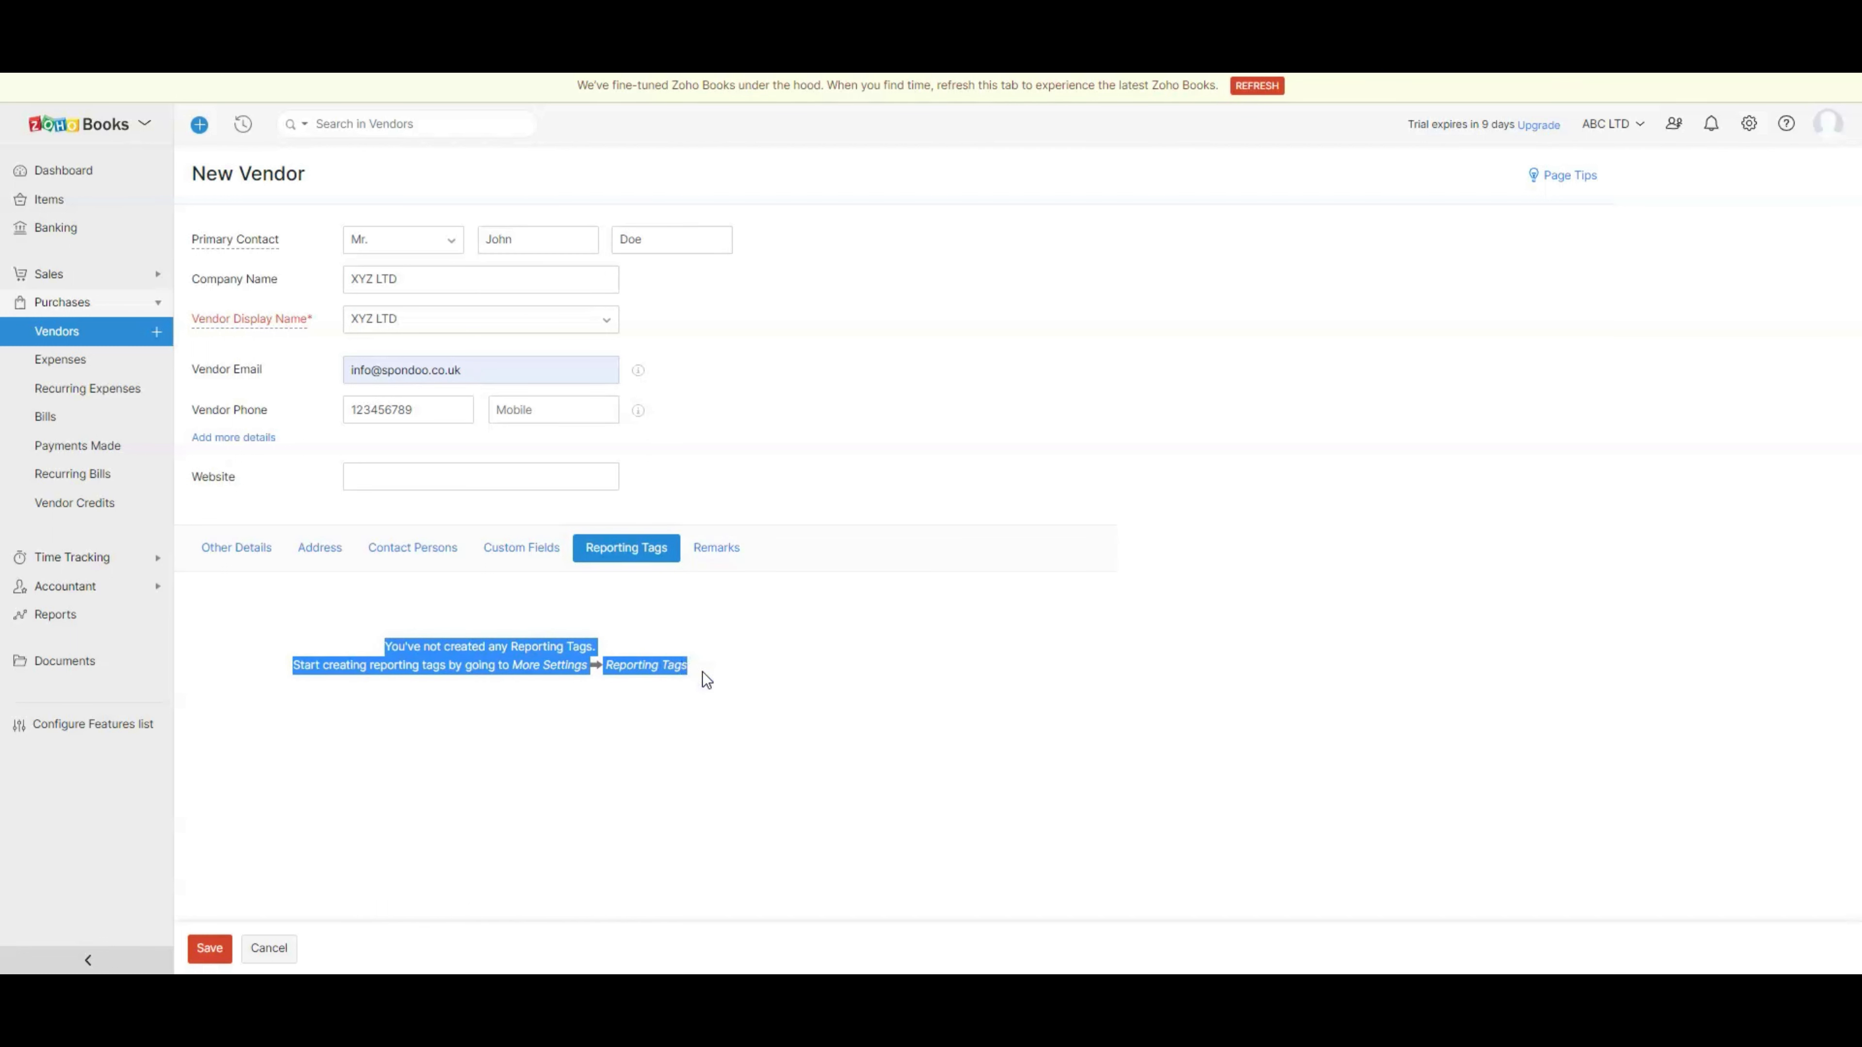
left_click(716, 547)
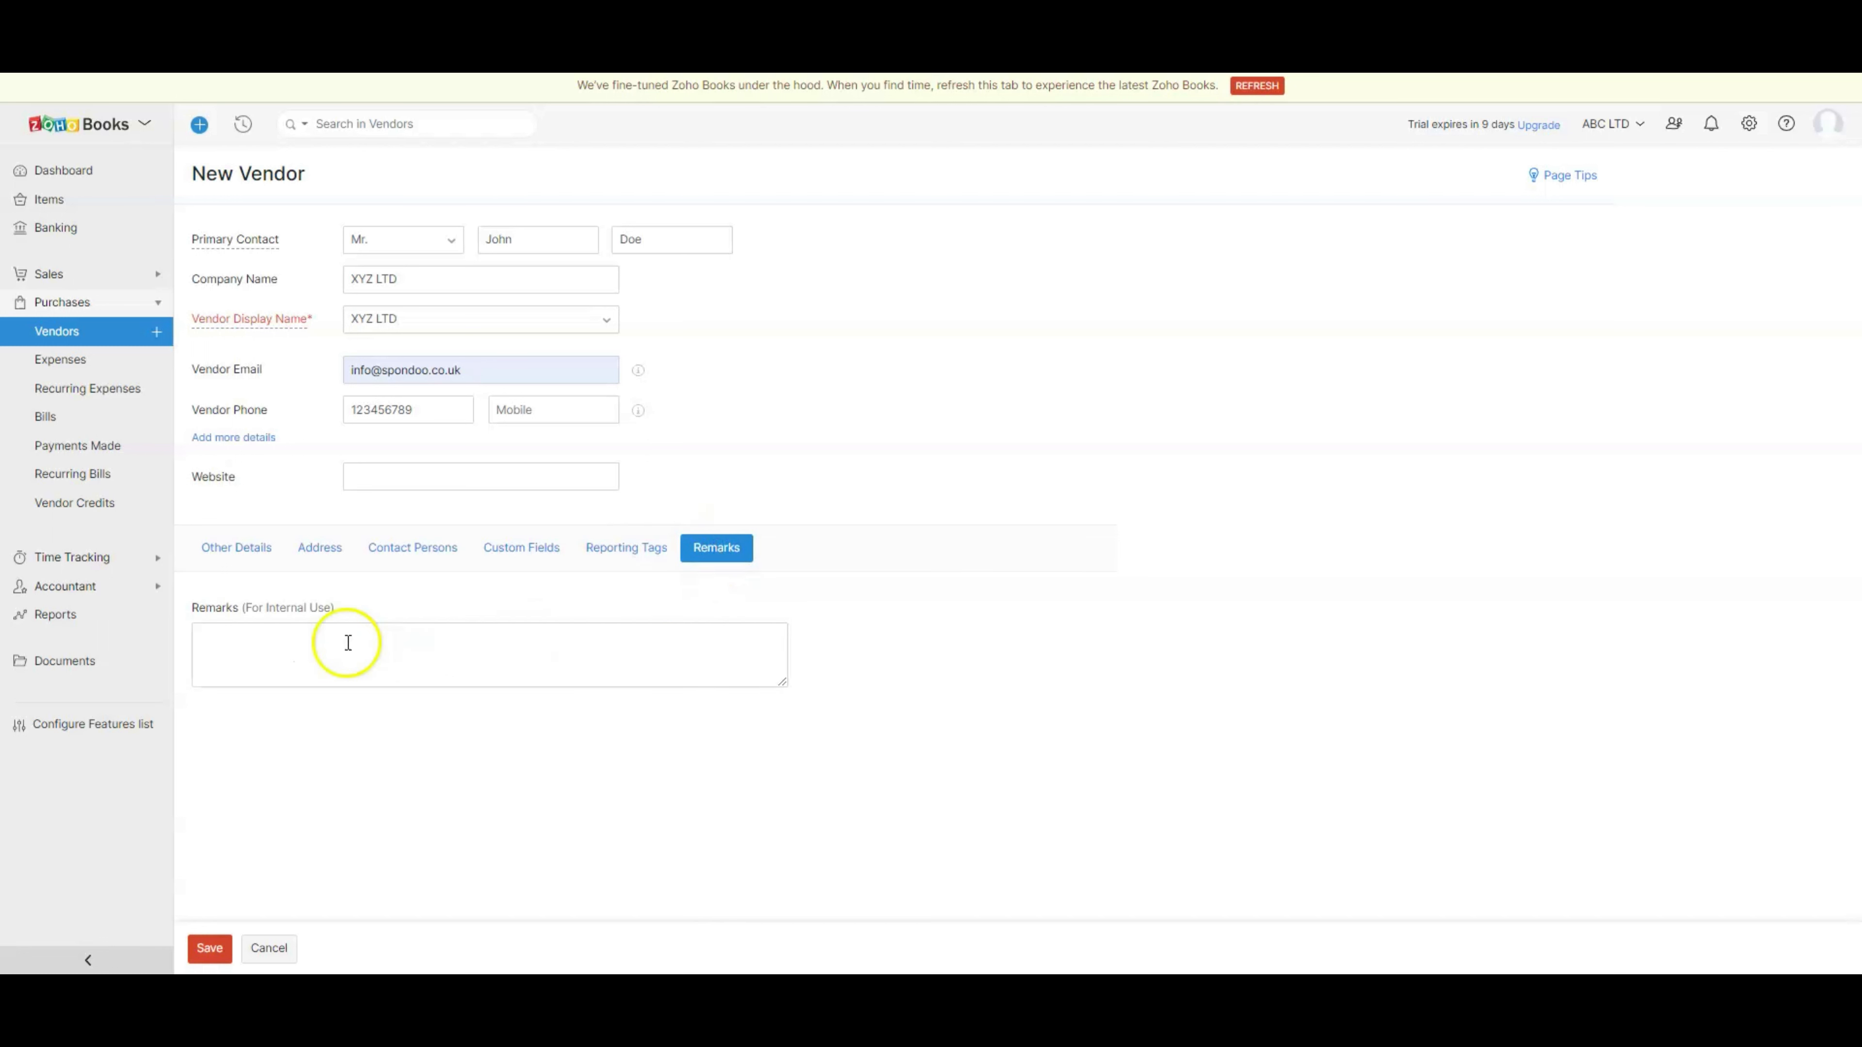
left_click(301, 653)
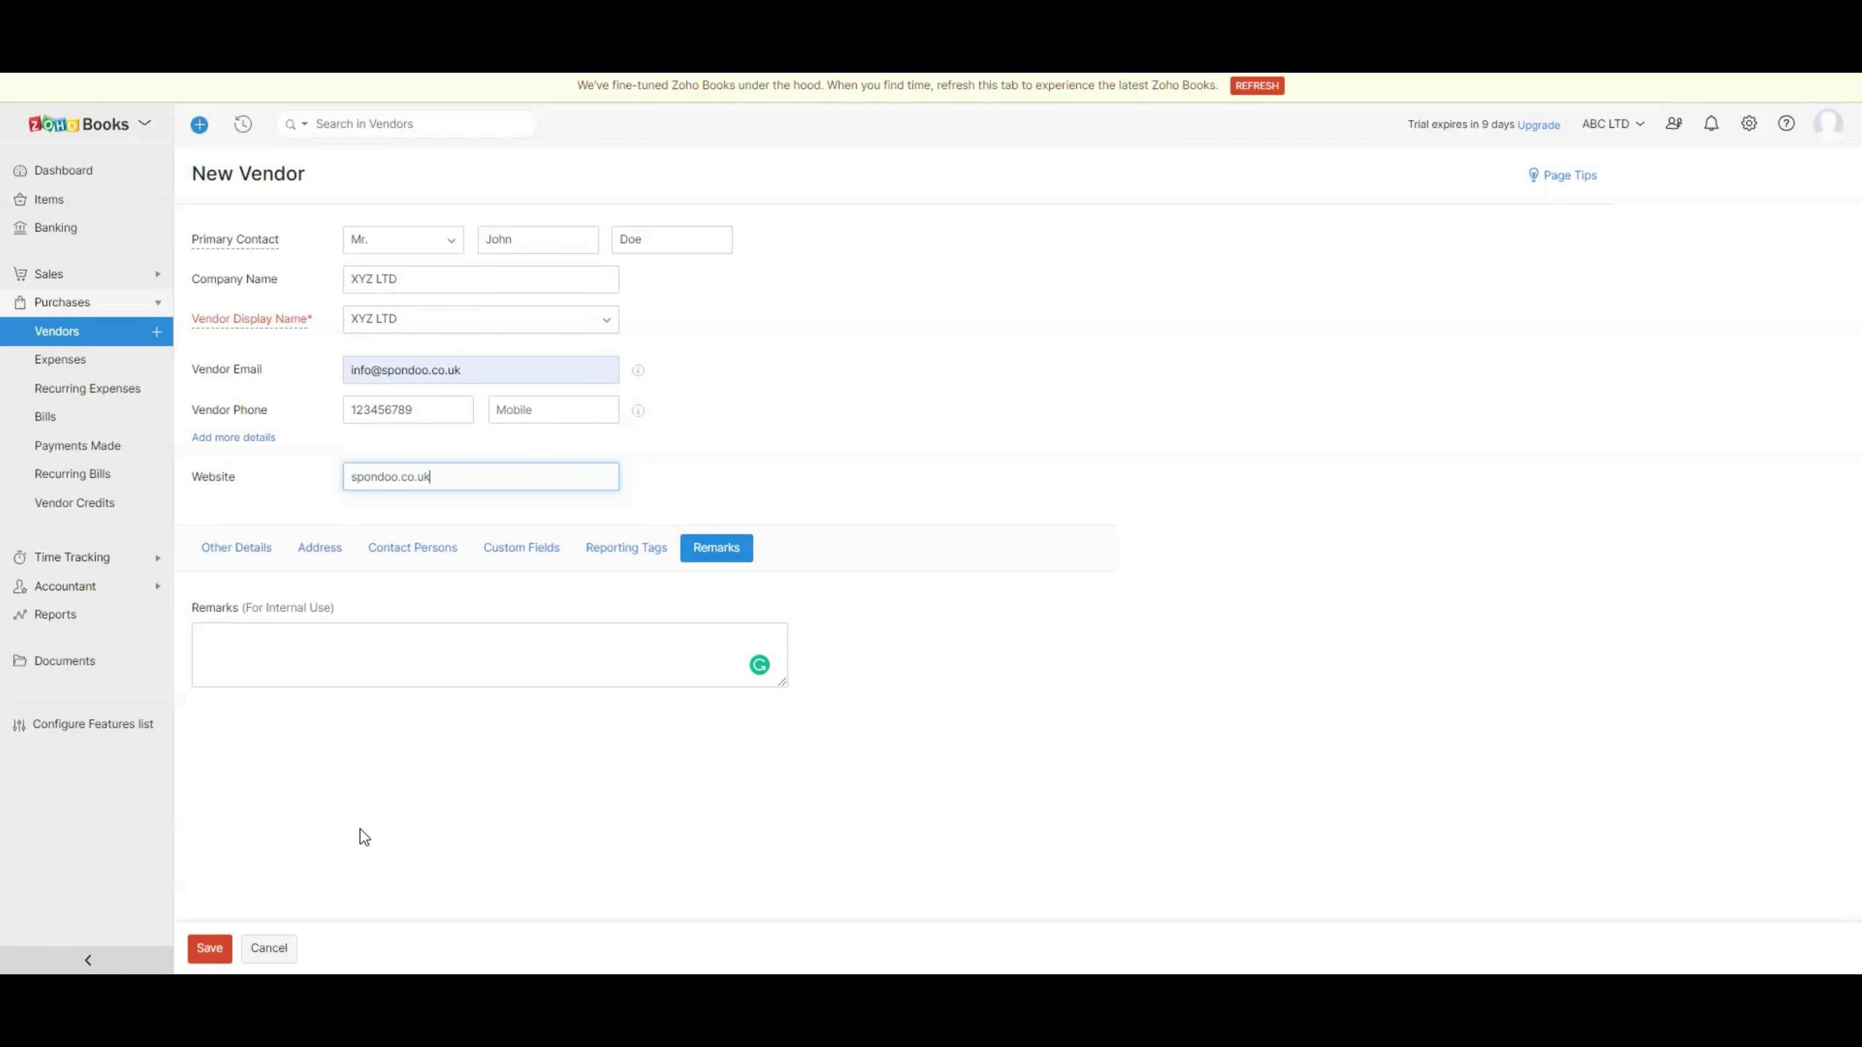
- Save vendor XYZ LTD, then go via the Dashboard to Purchases > Vendors
left_click(212, 949)
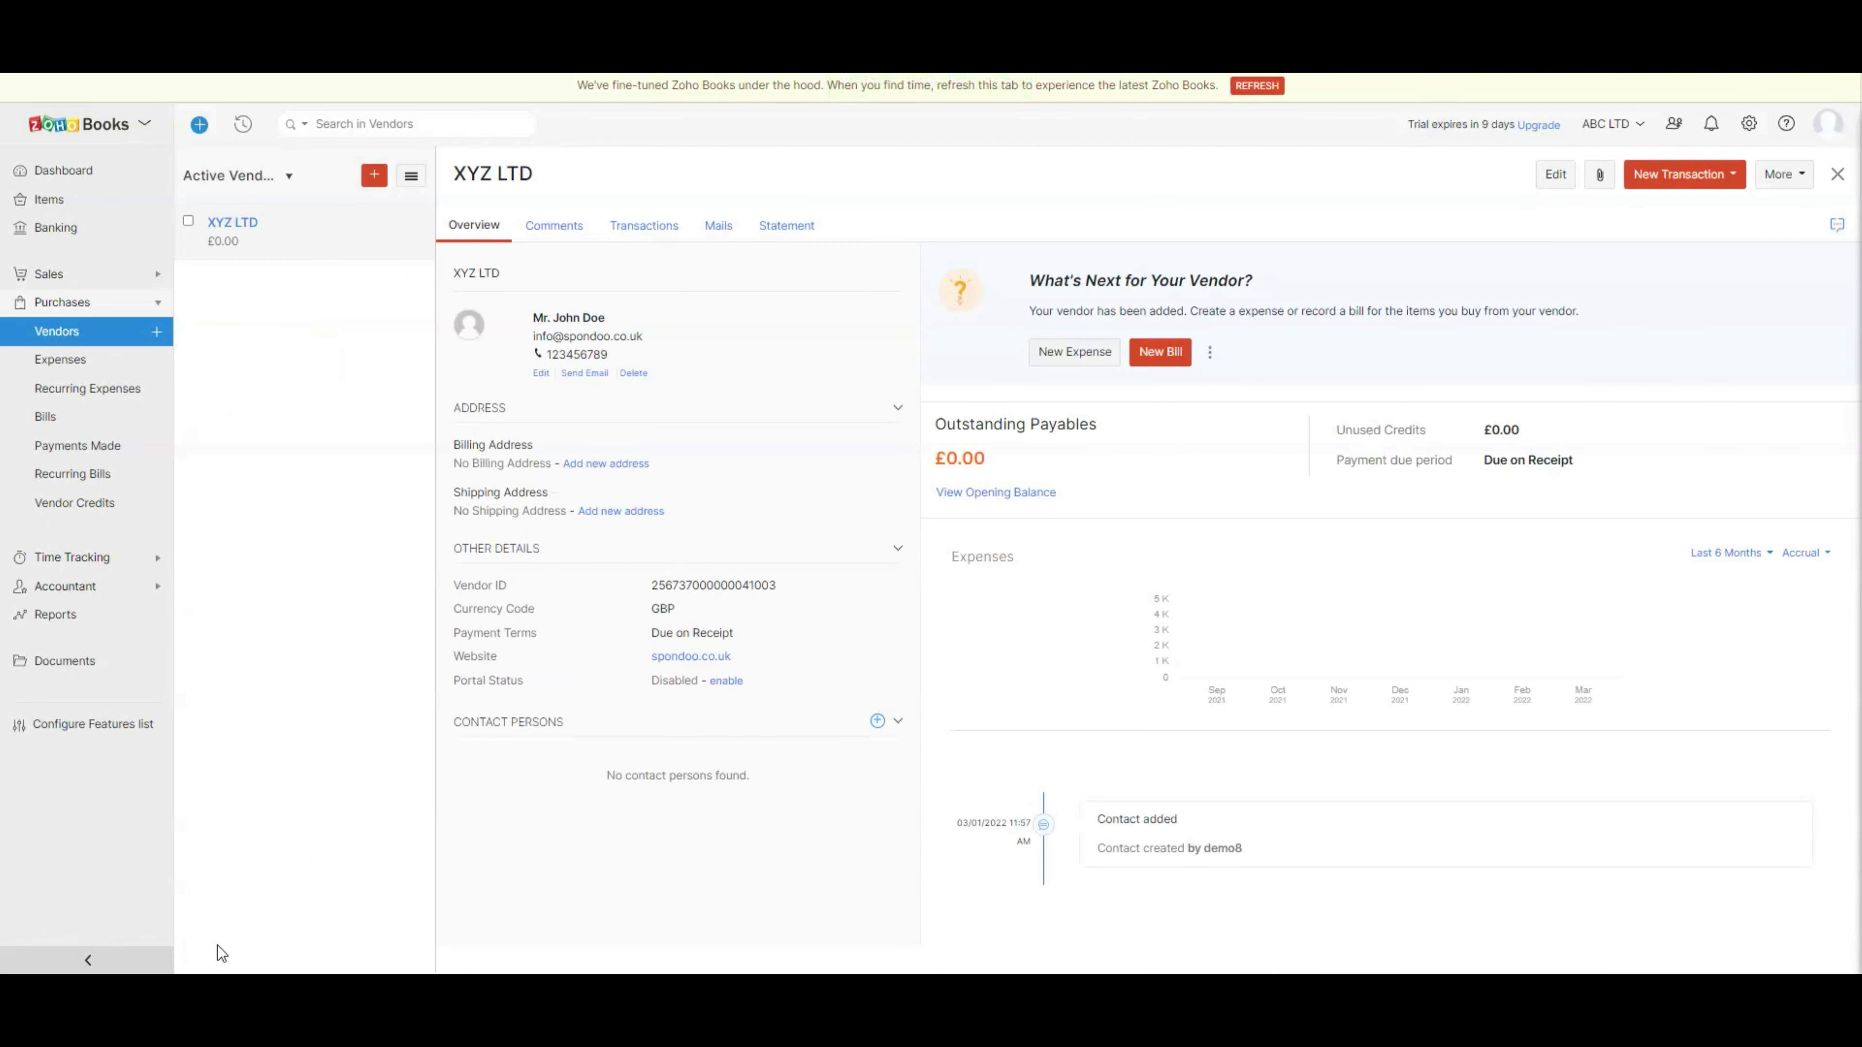
left_click(94, 173)
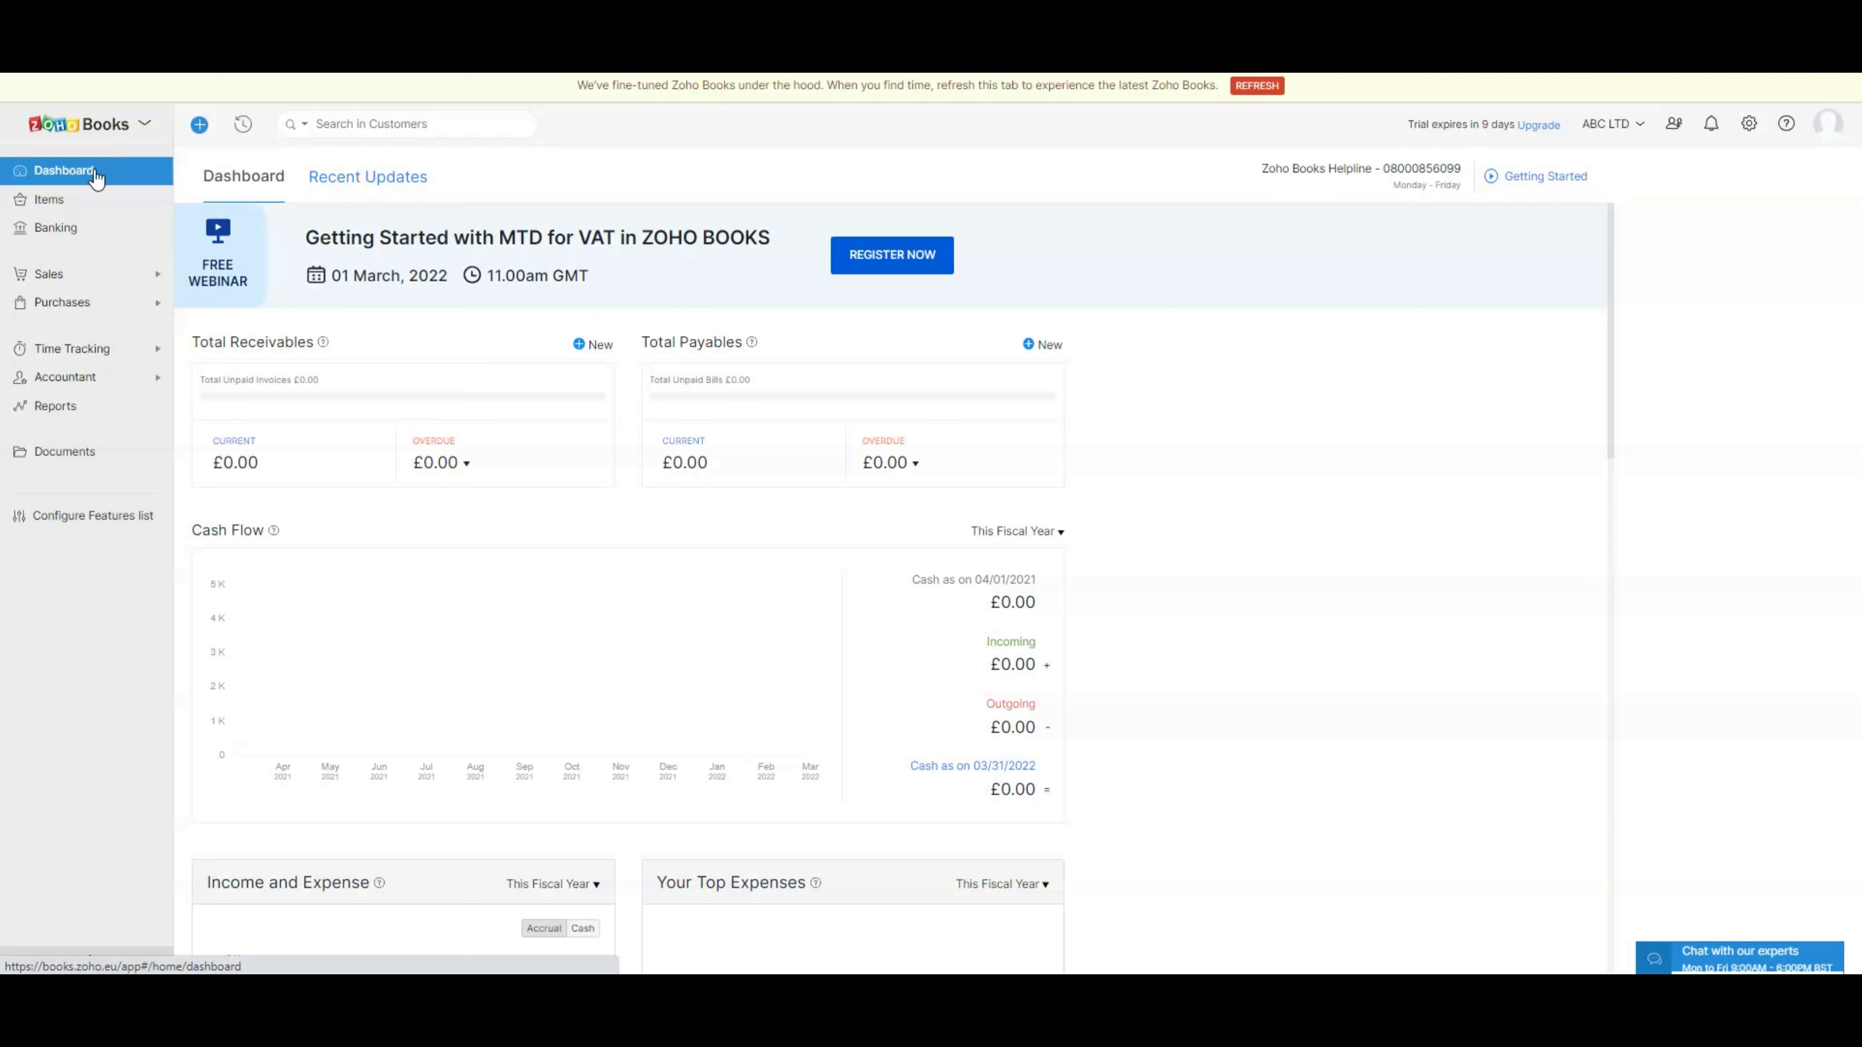
left_click(51, 306)
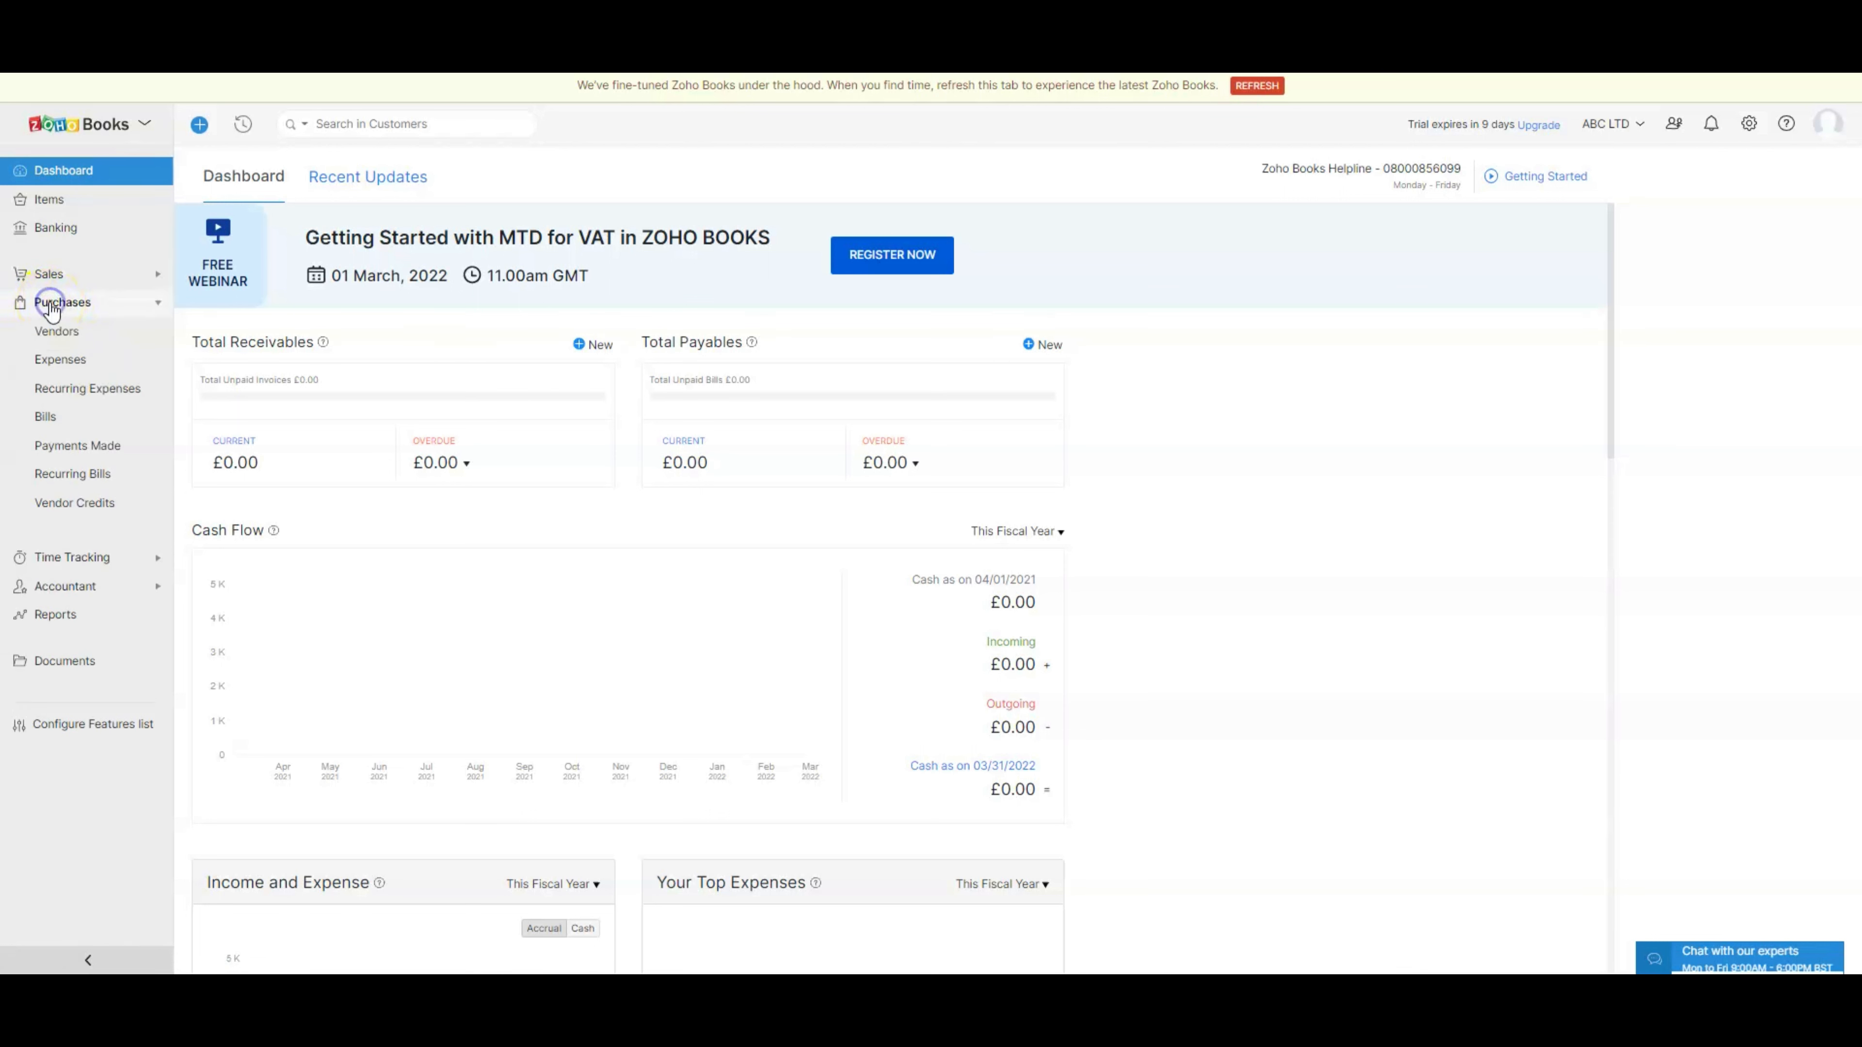
left_click(86, 338)
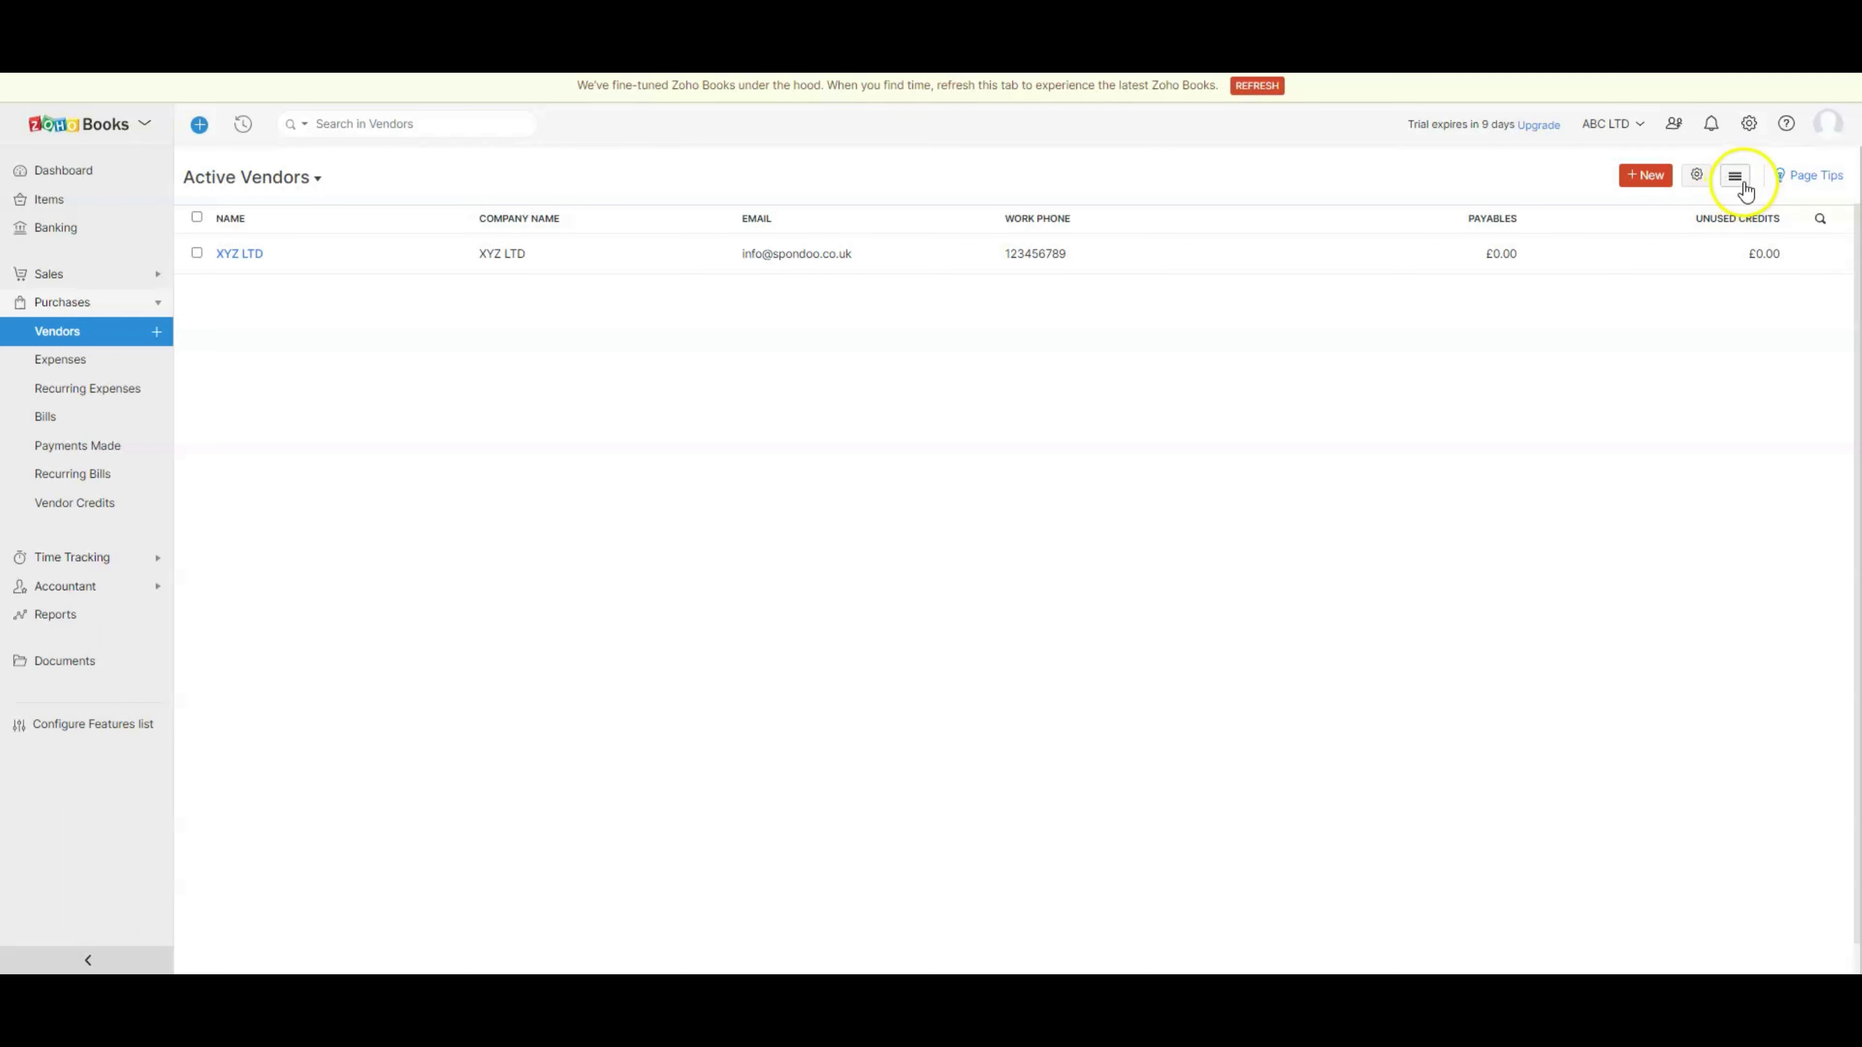
- Start a vendor import and attach Suppliers.csv from the desktop
left_click(1736, 180)
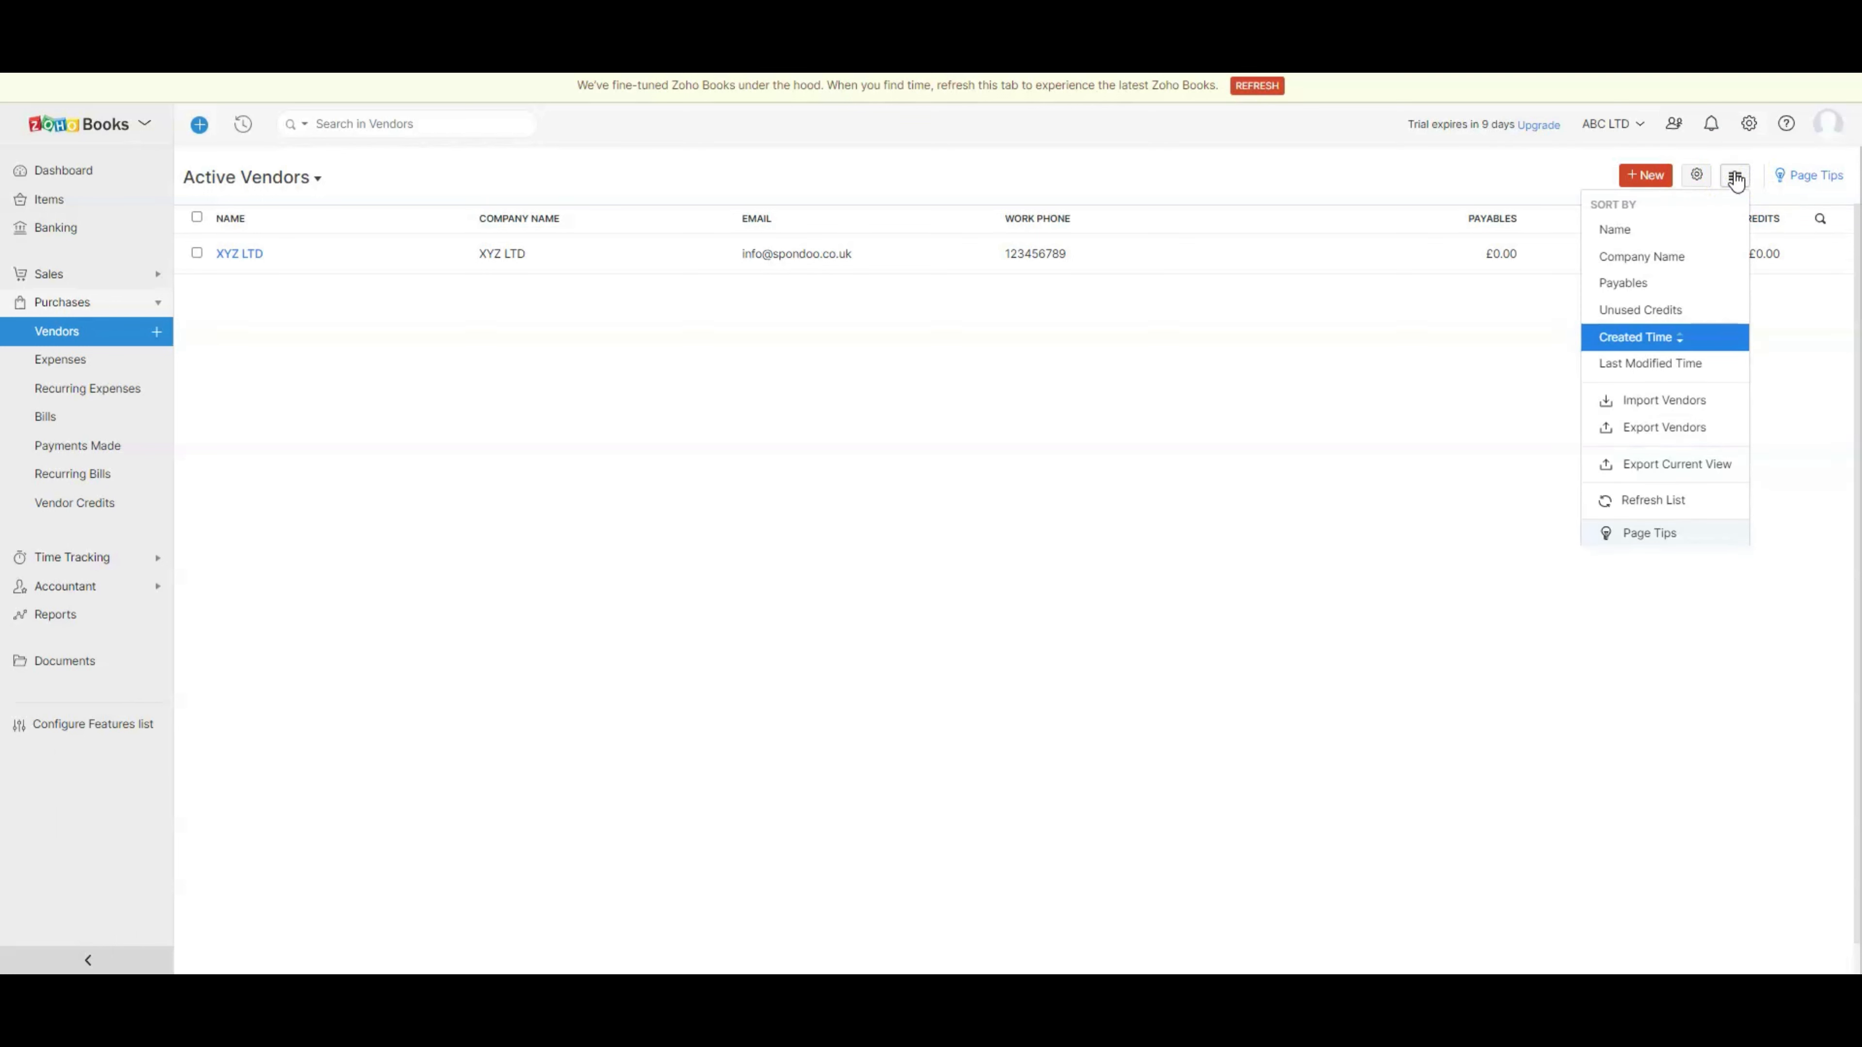
left_click(1652, 400)
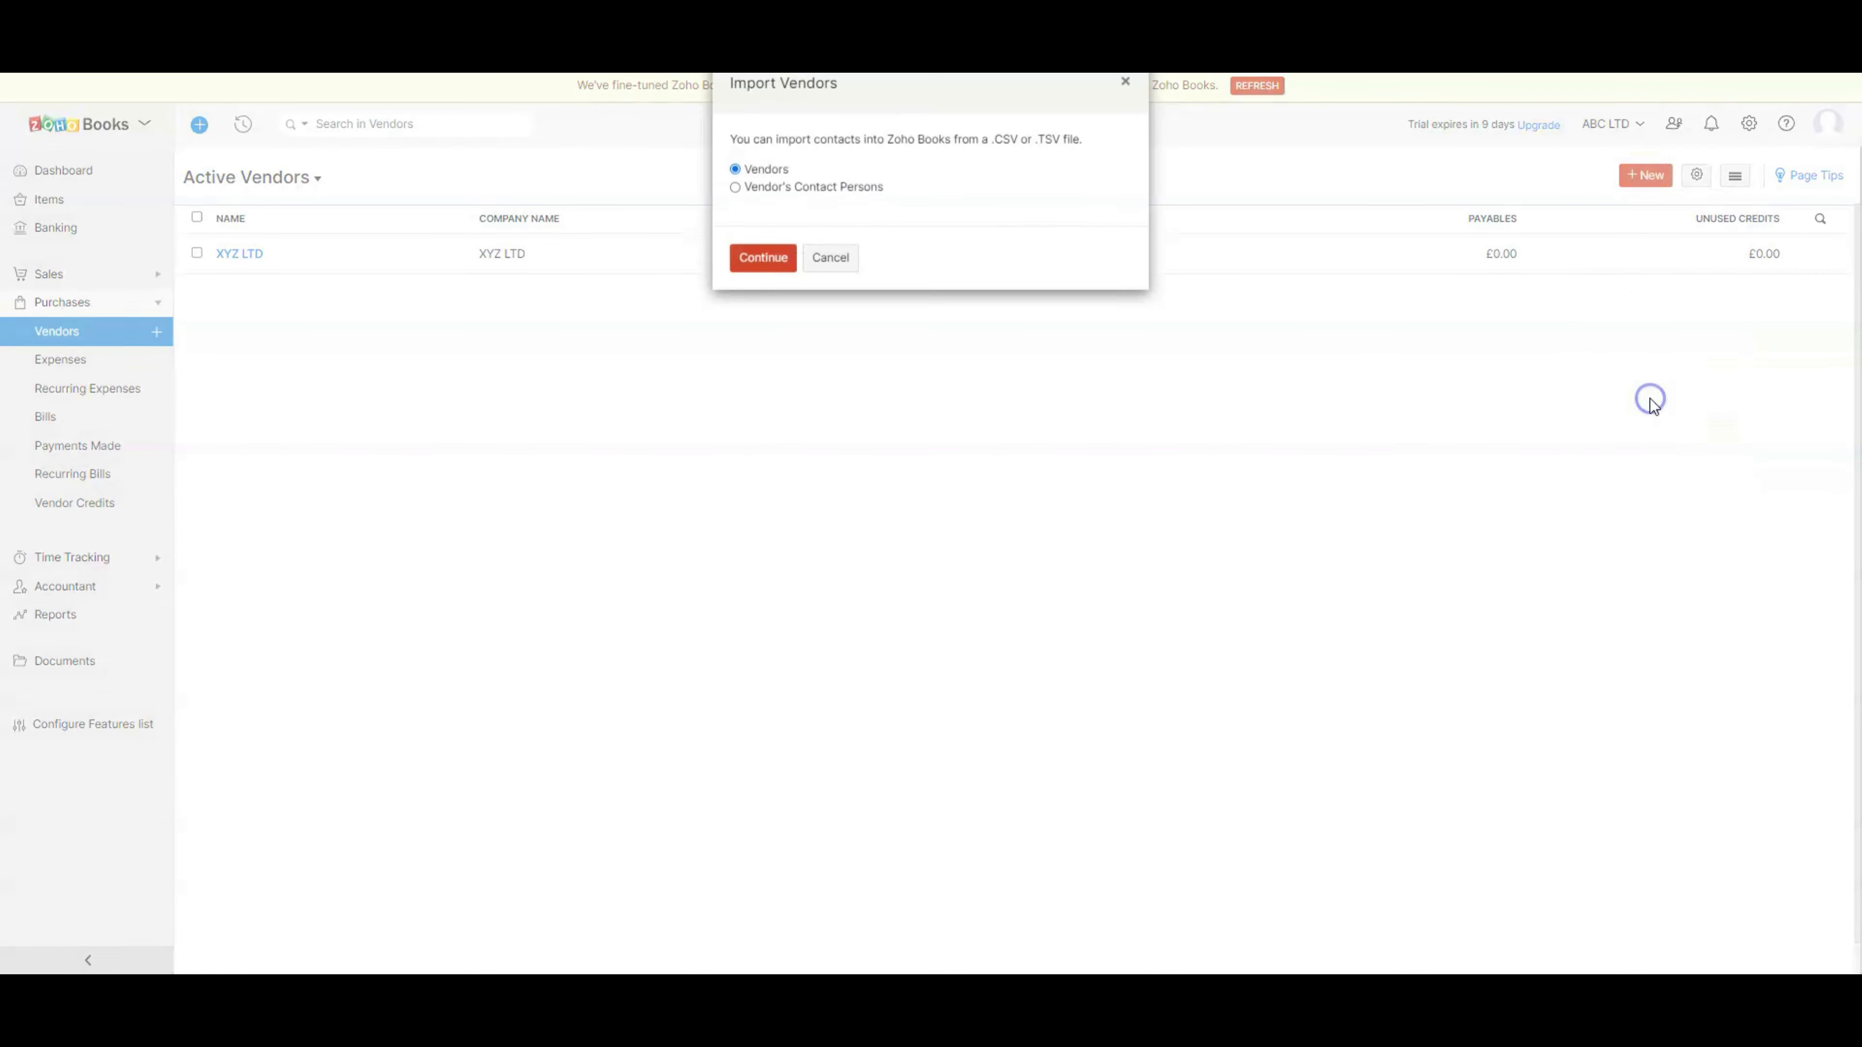
left_click(764, 264)
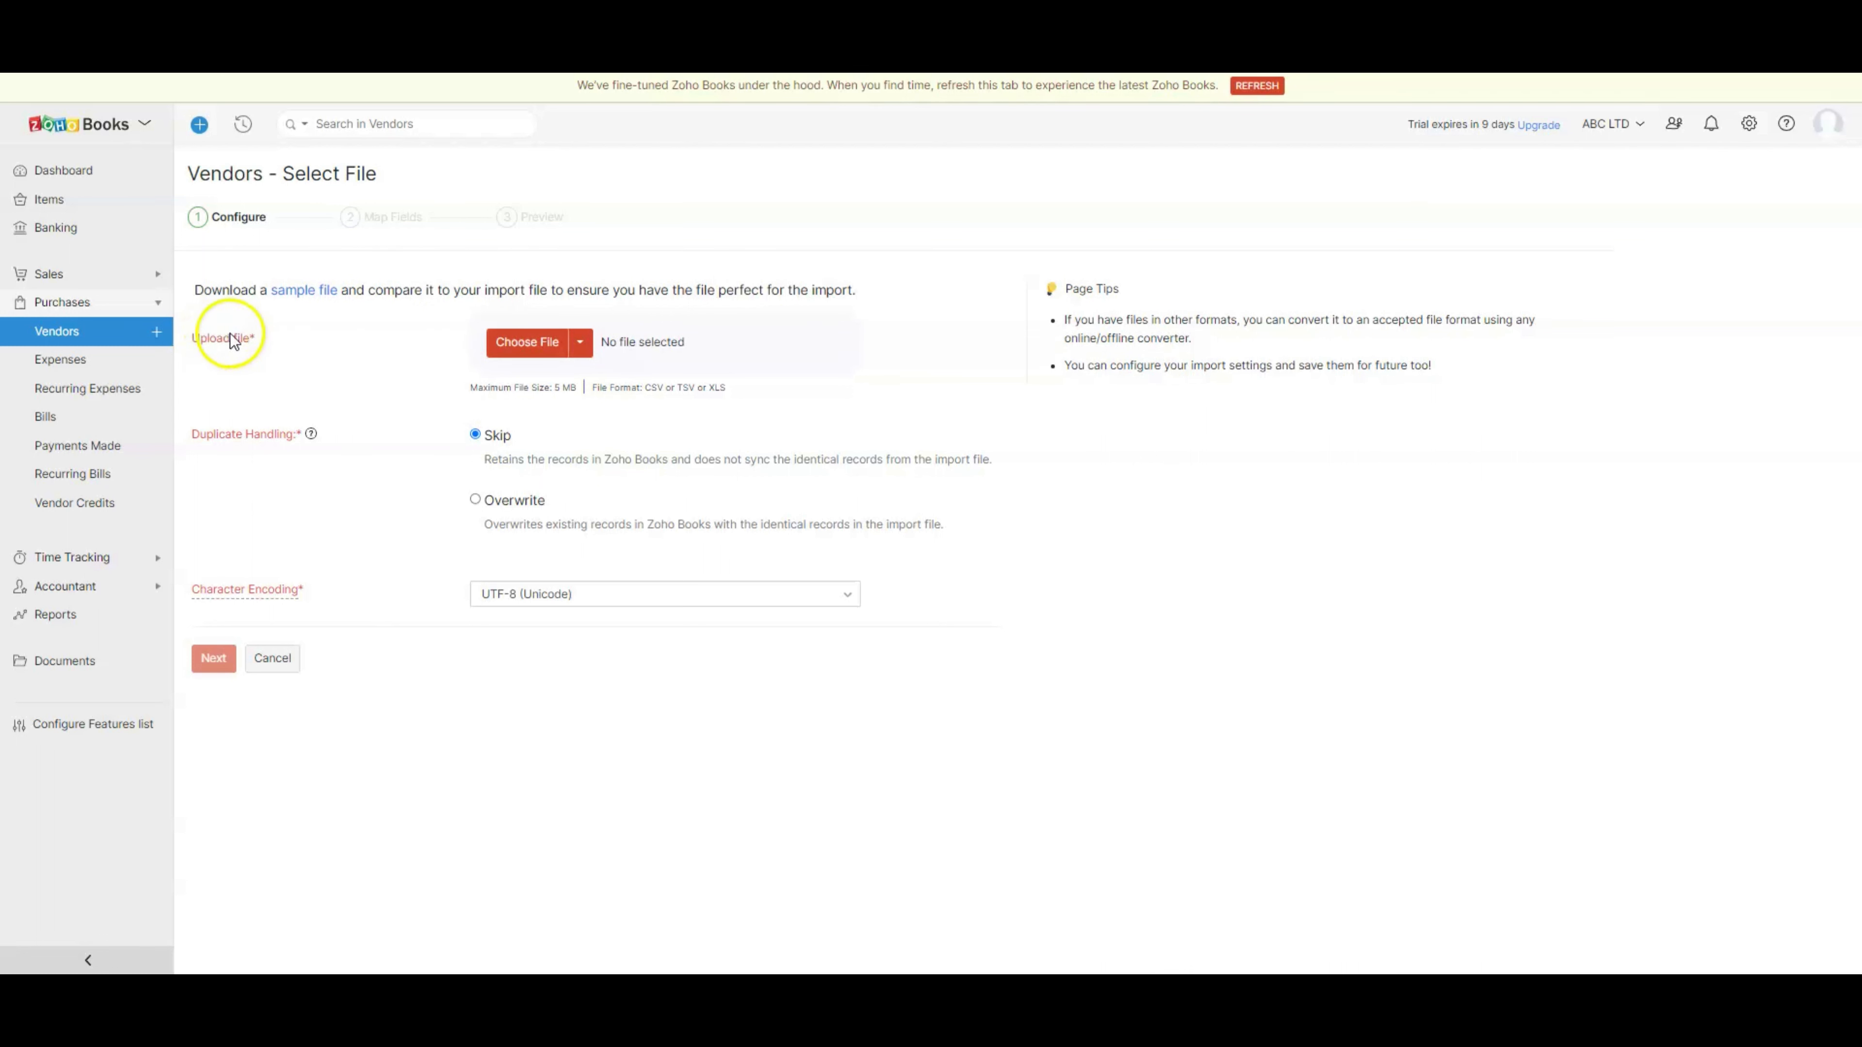
left_click(580, 344)
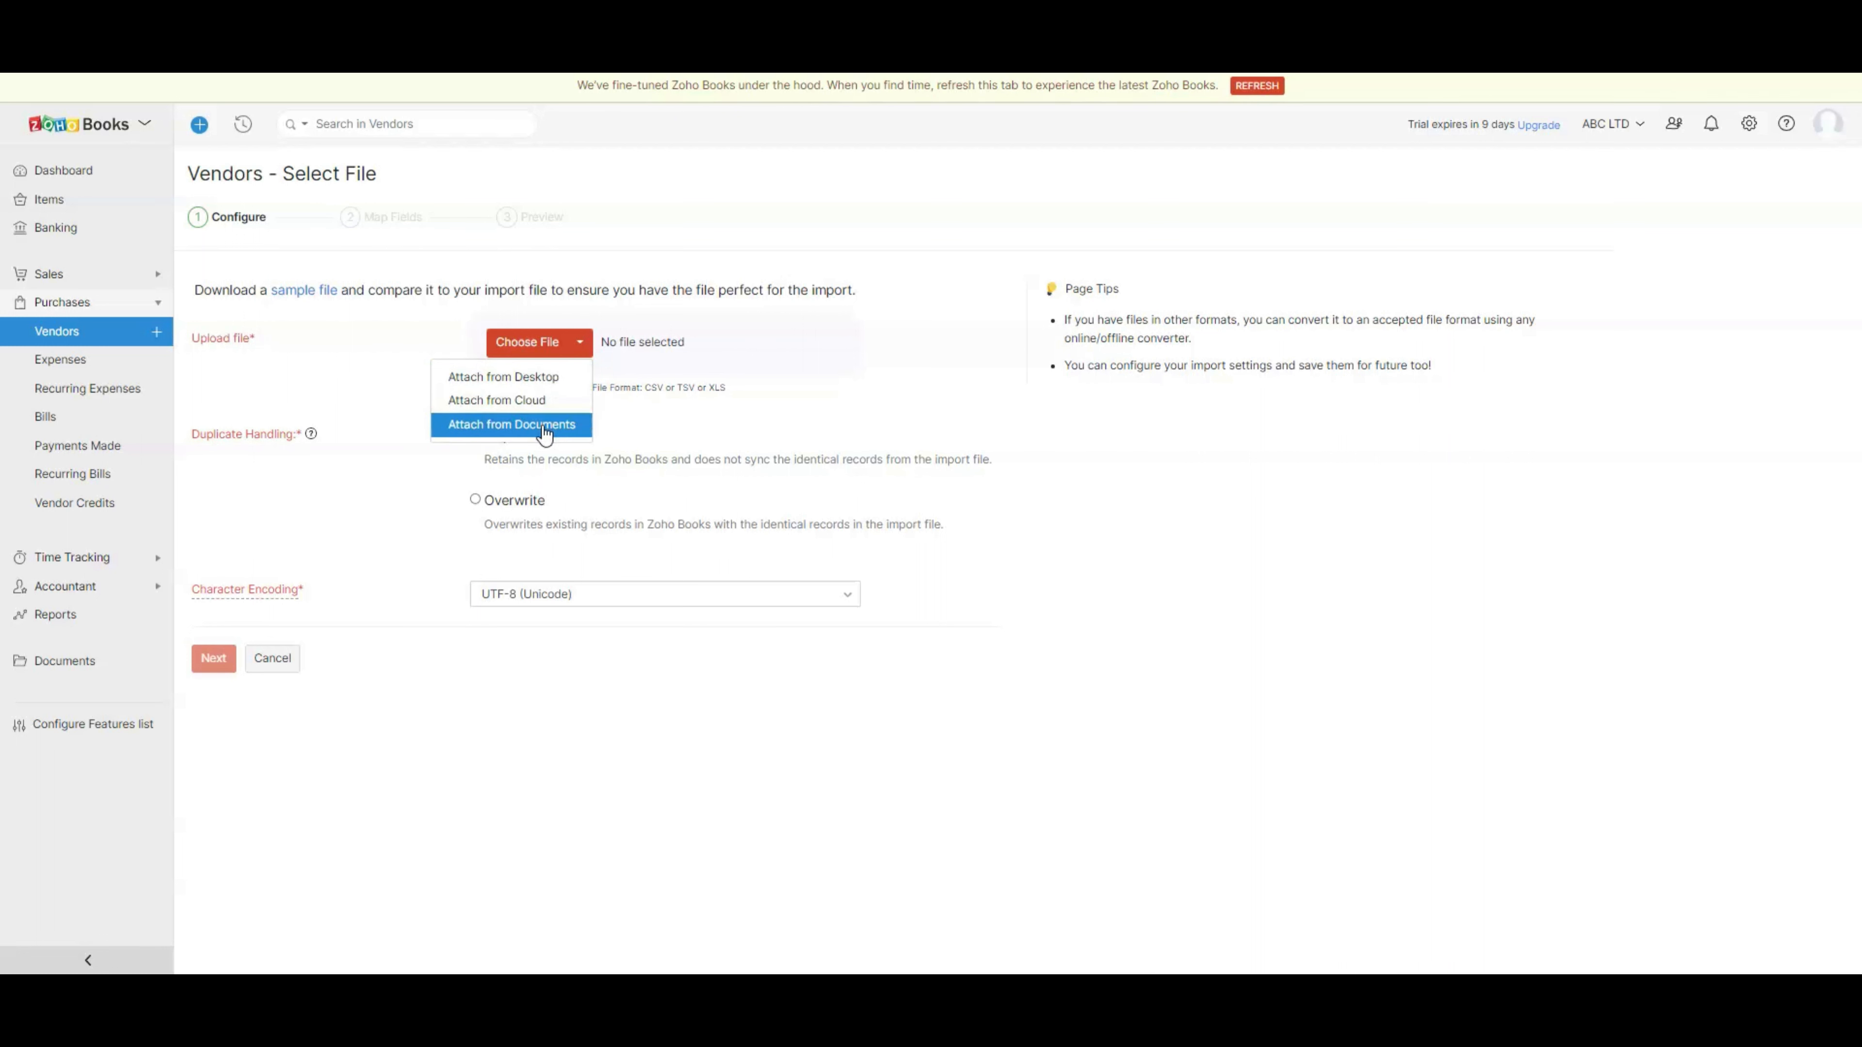
left_click(546, 380)
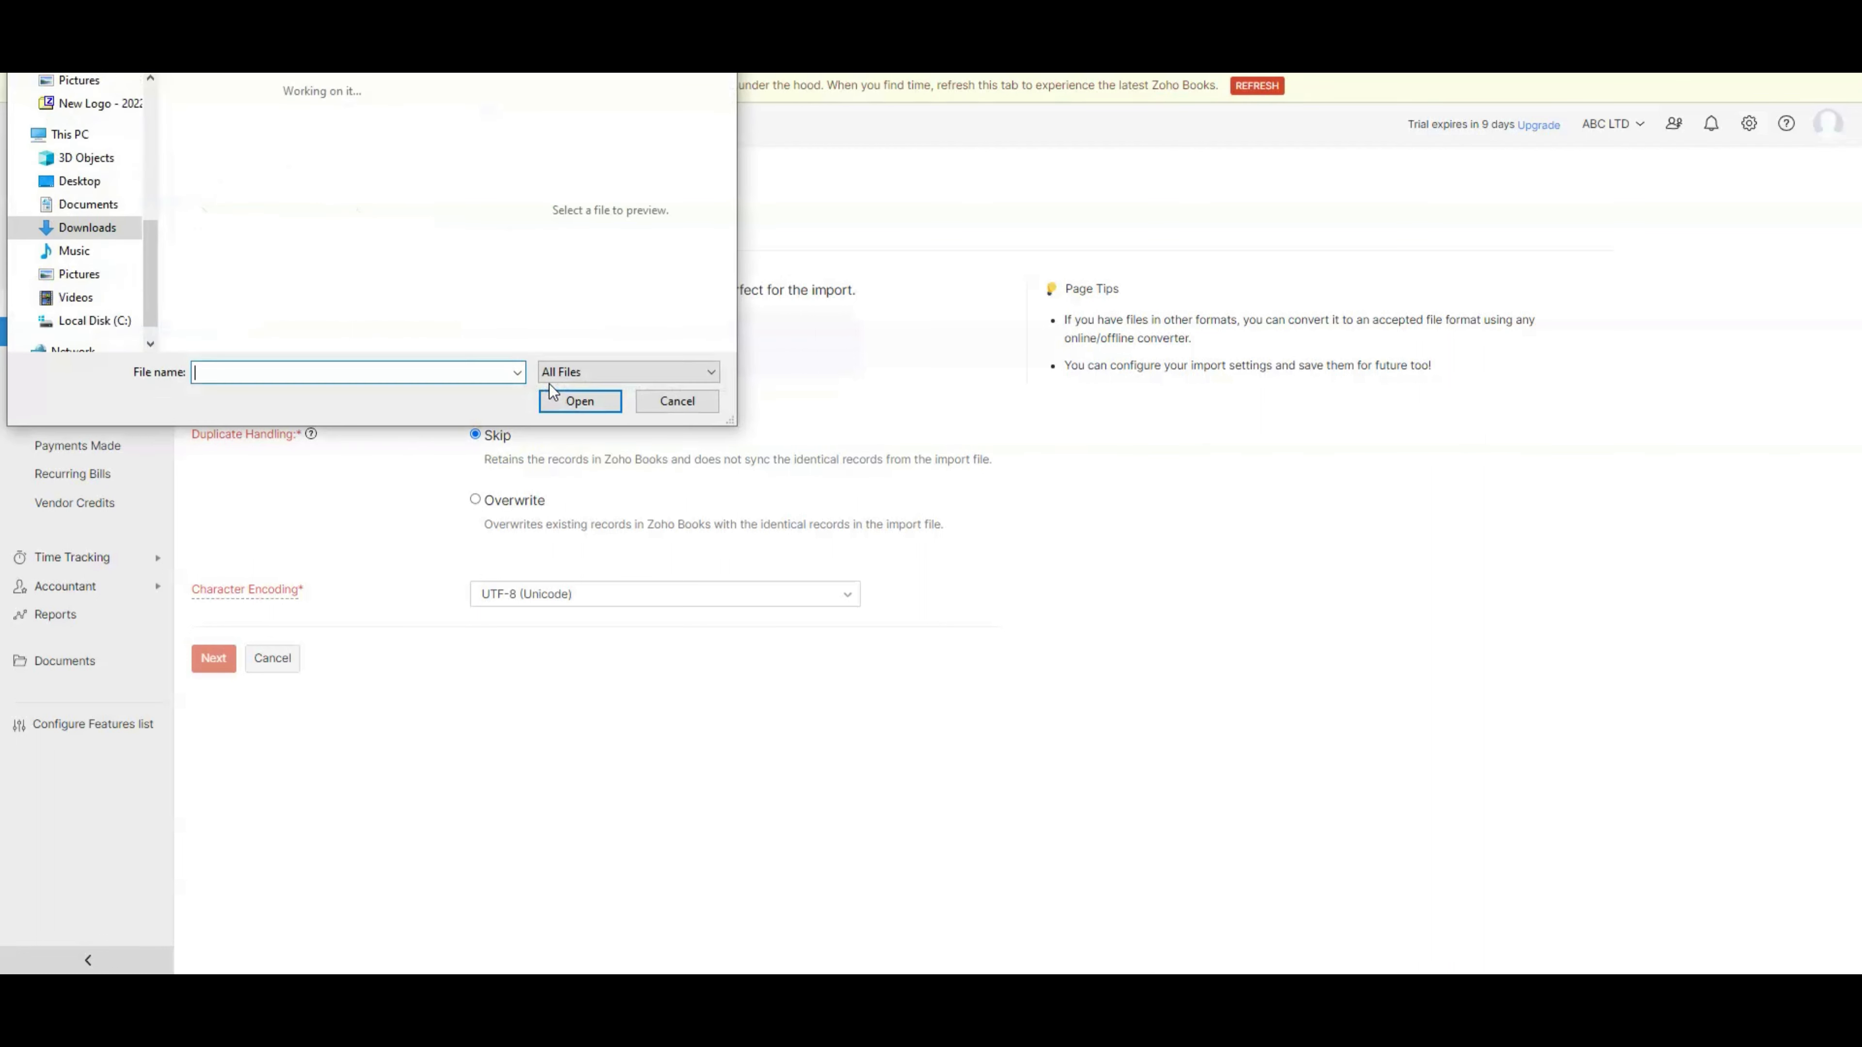
left_click(210, 127)
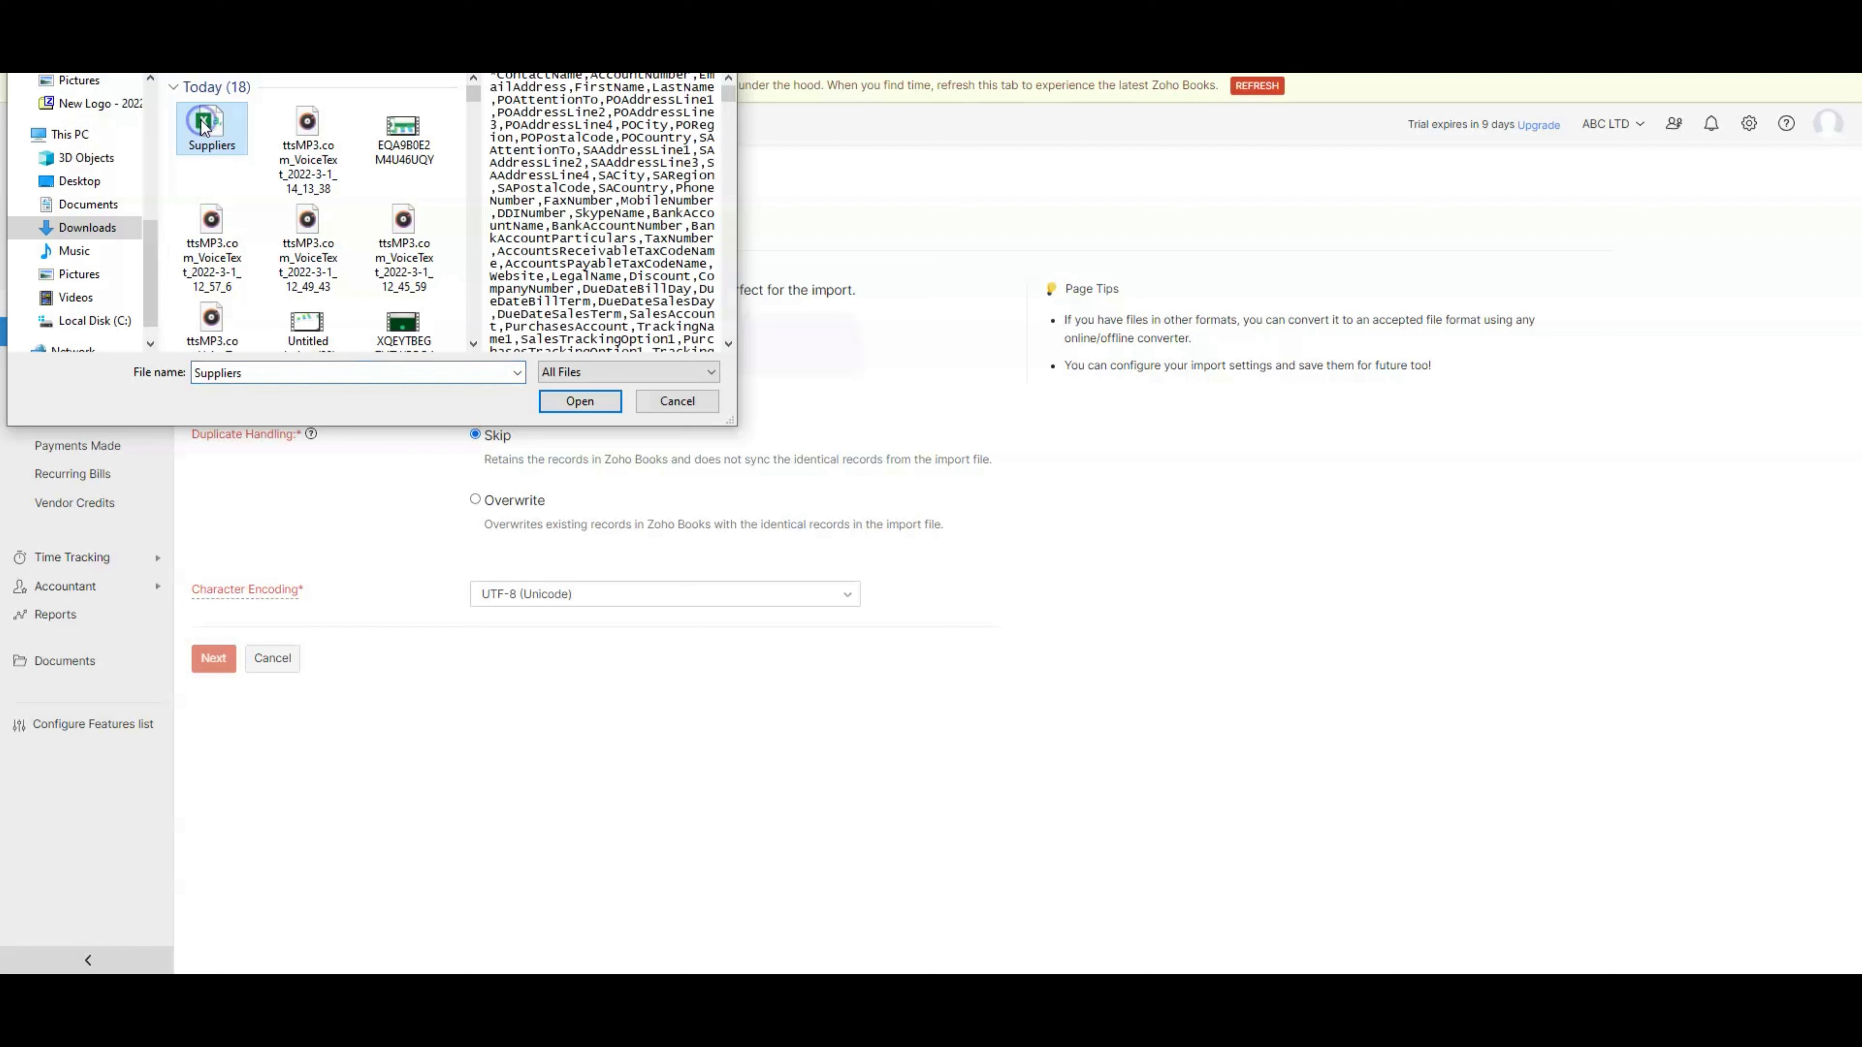
left_click(580, 403)
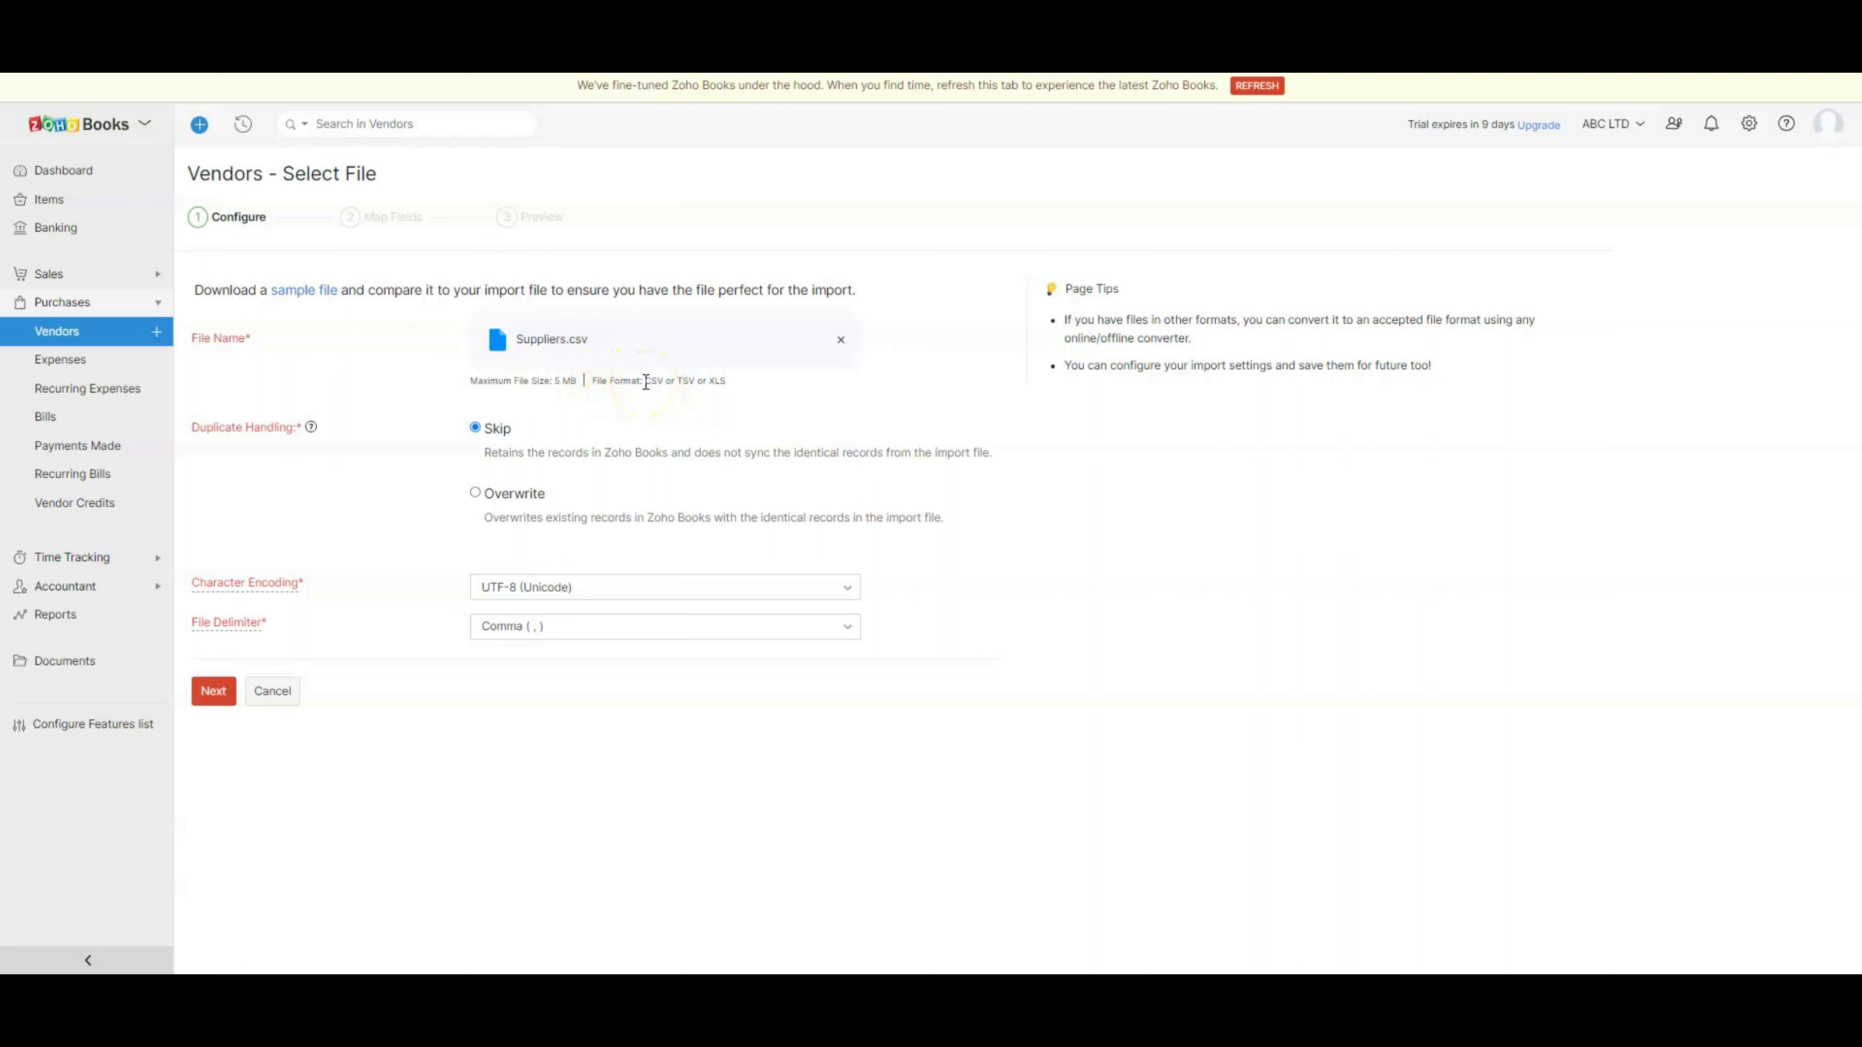
- Set duplicate handling to overwrite existing records and proceed to field mapping
left_click_drag(646, 382, 736, 382)
left_click(195, 427)
left_click_drag(194, 427, 300, 426)
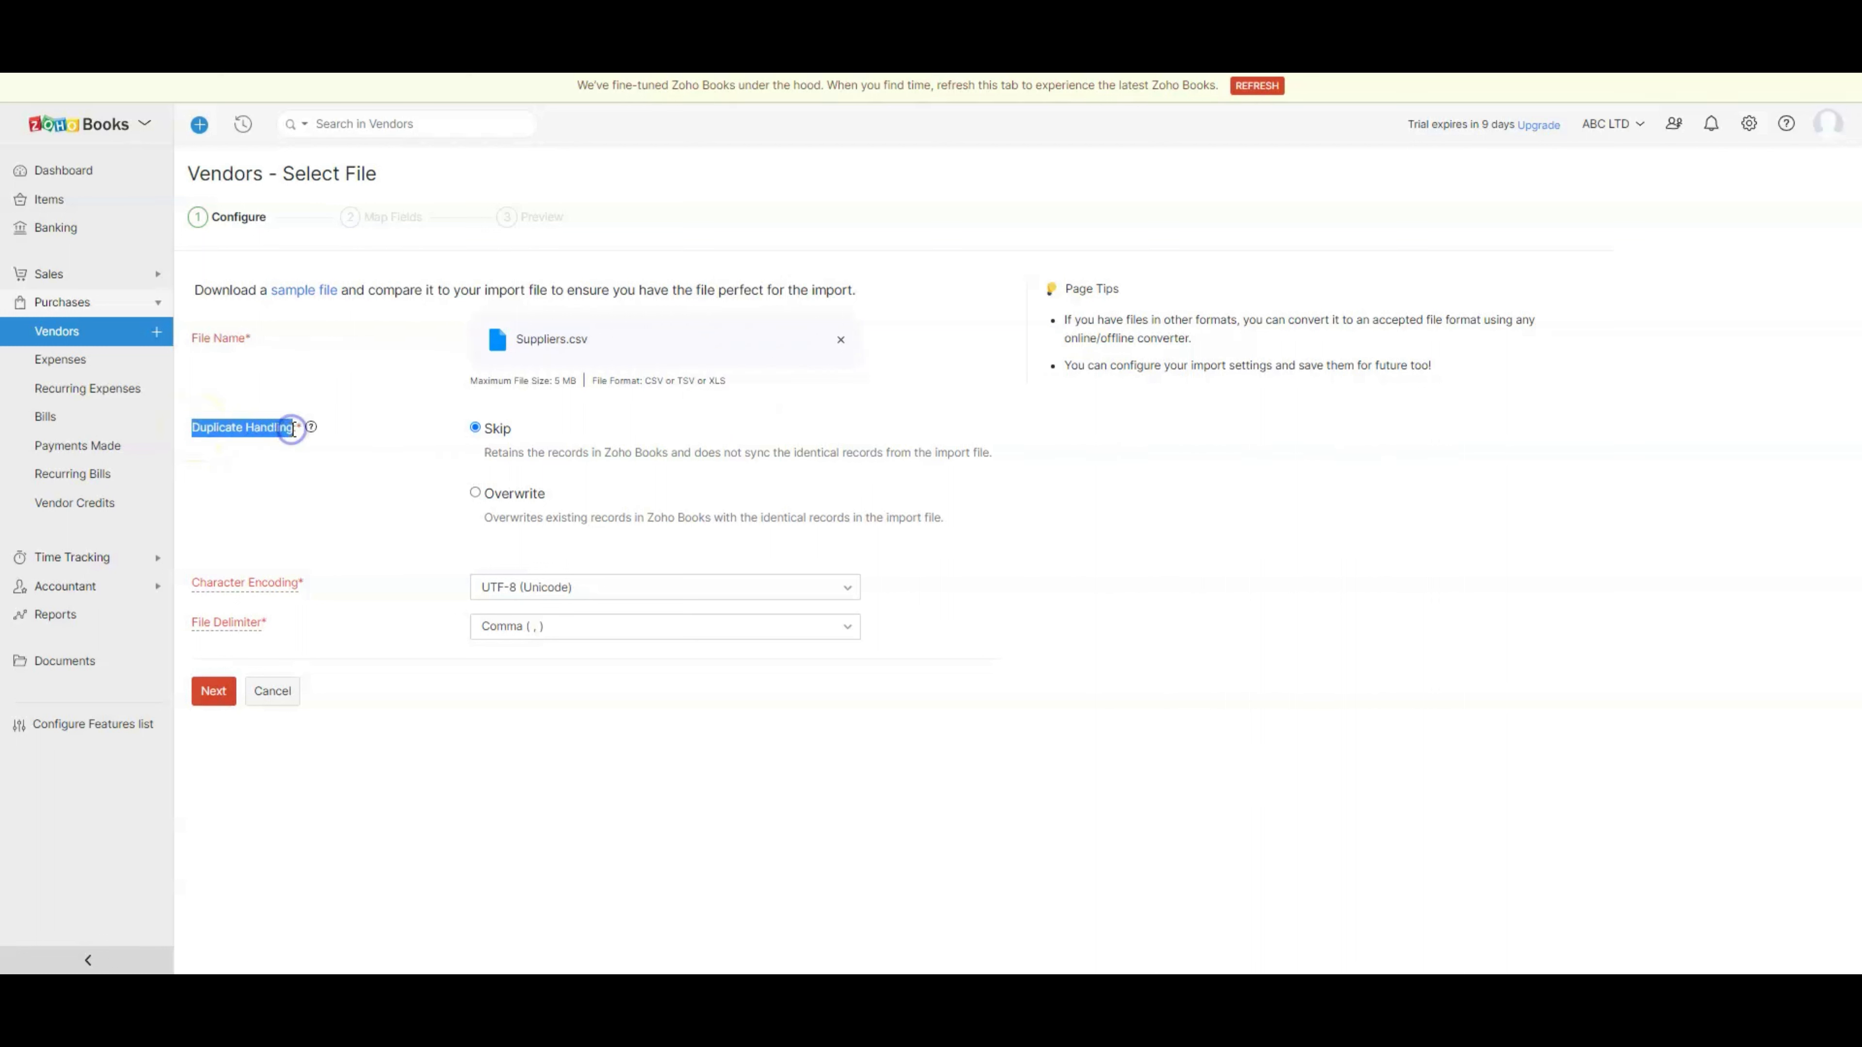
left_click(267, 458)
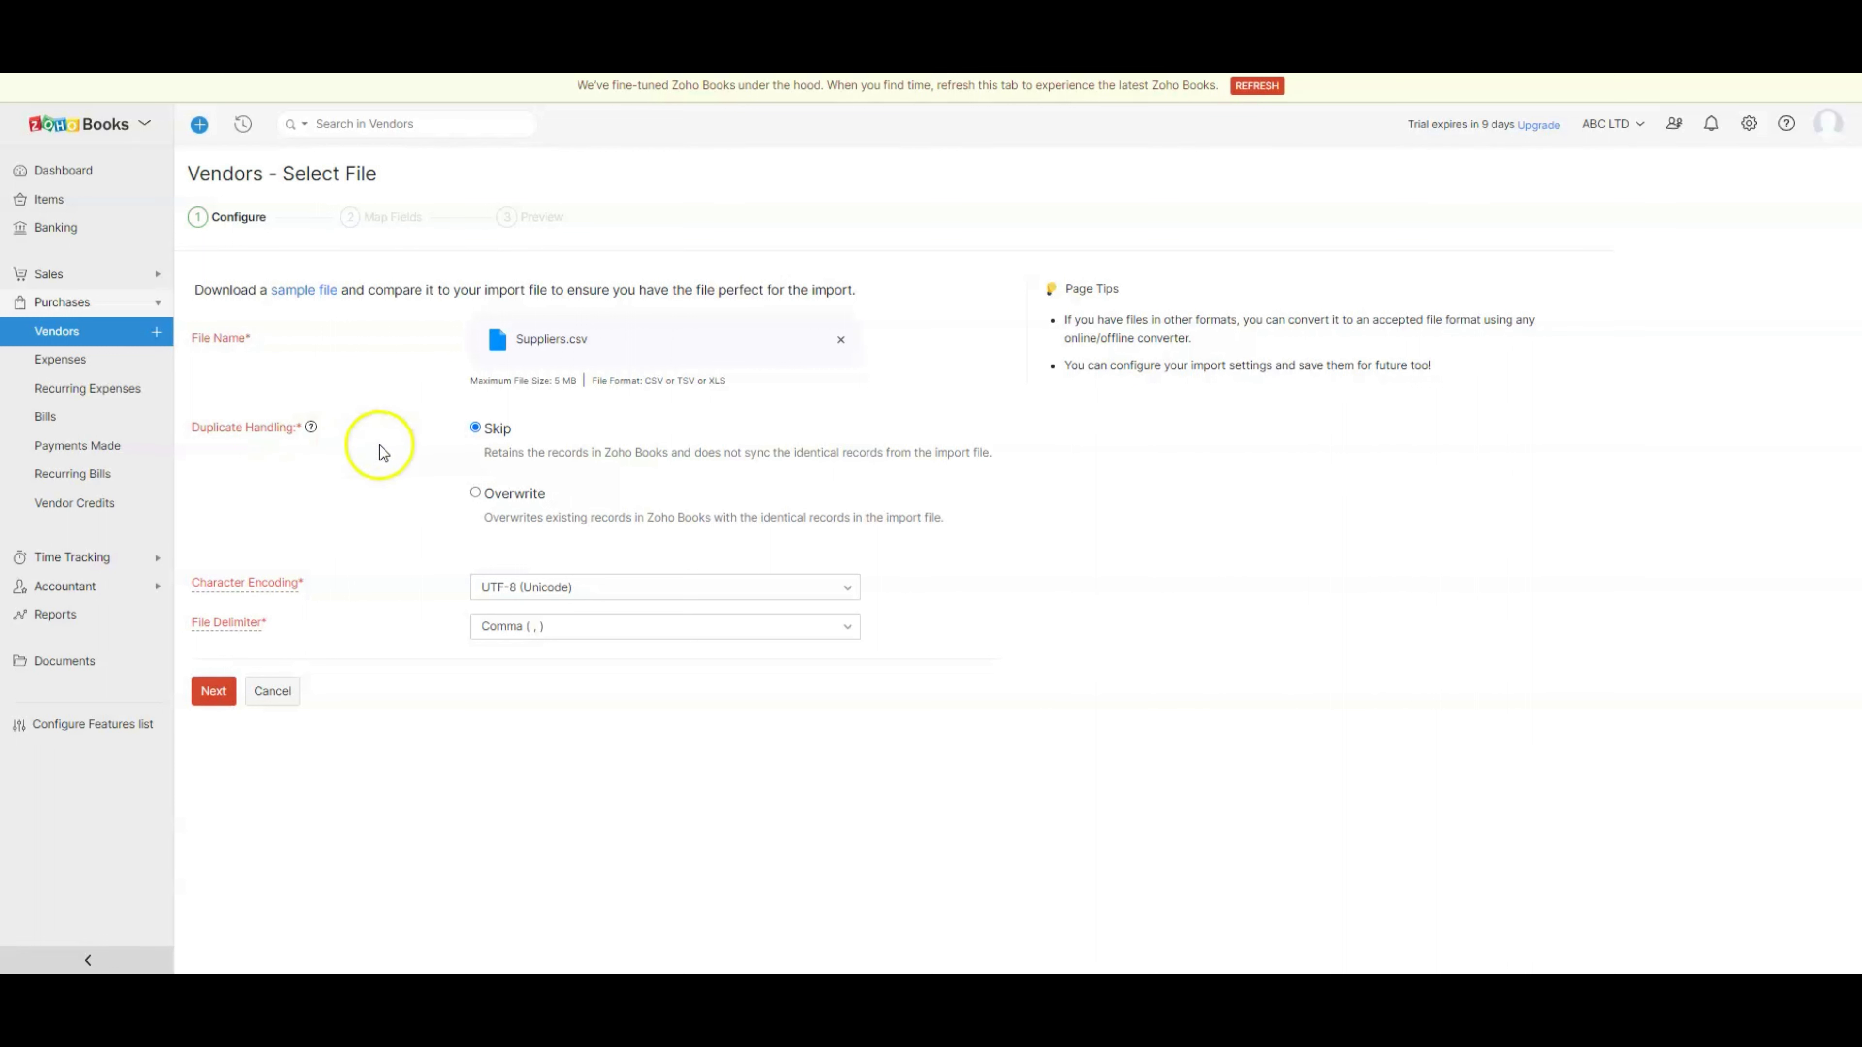
left_click(477, 427)
left_click(476, 494)
left_click(214, 692)
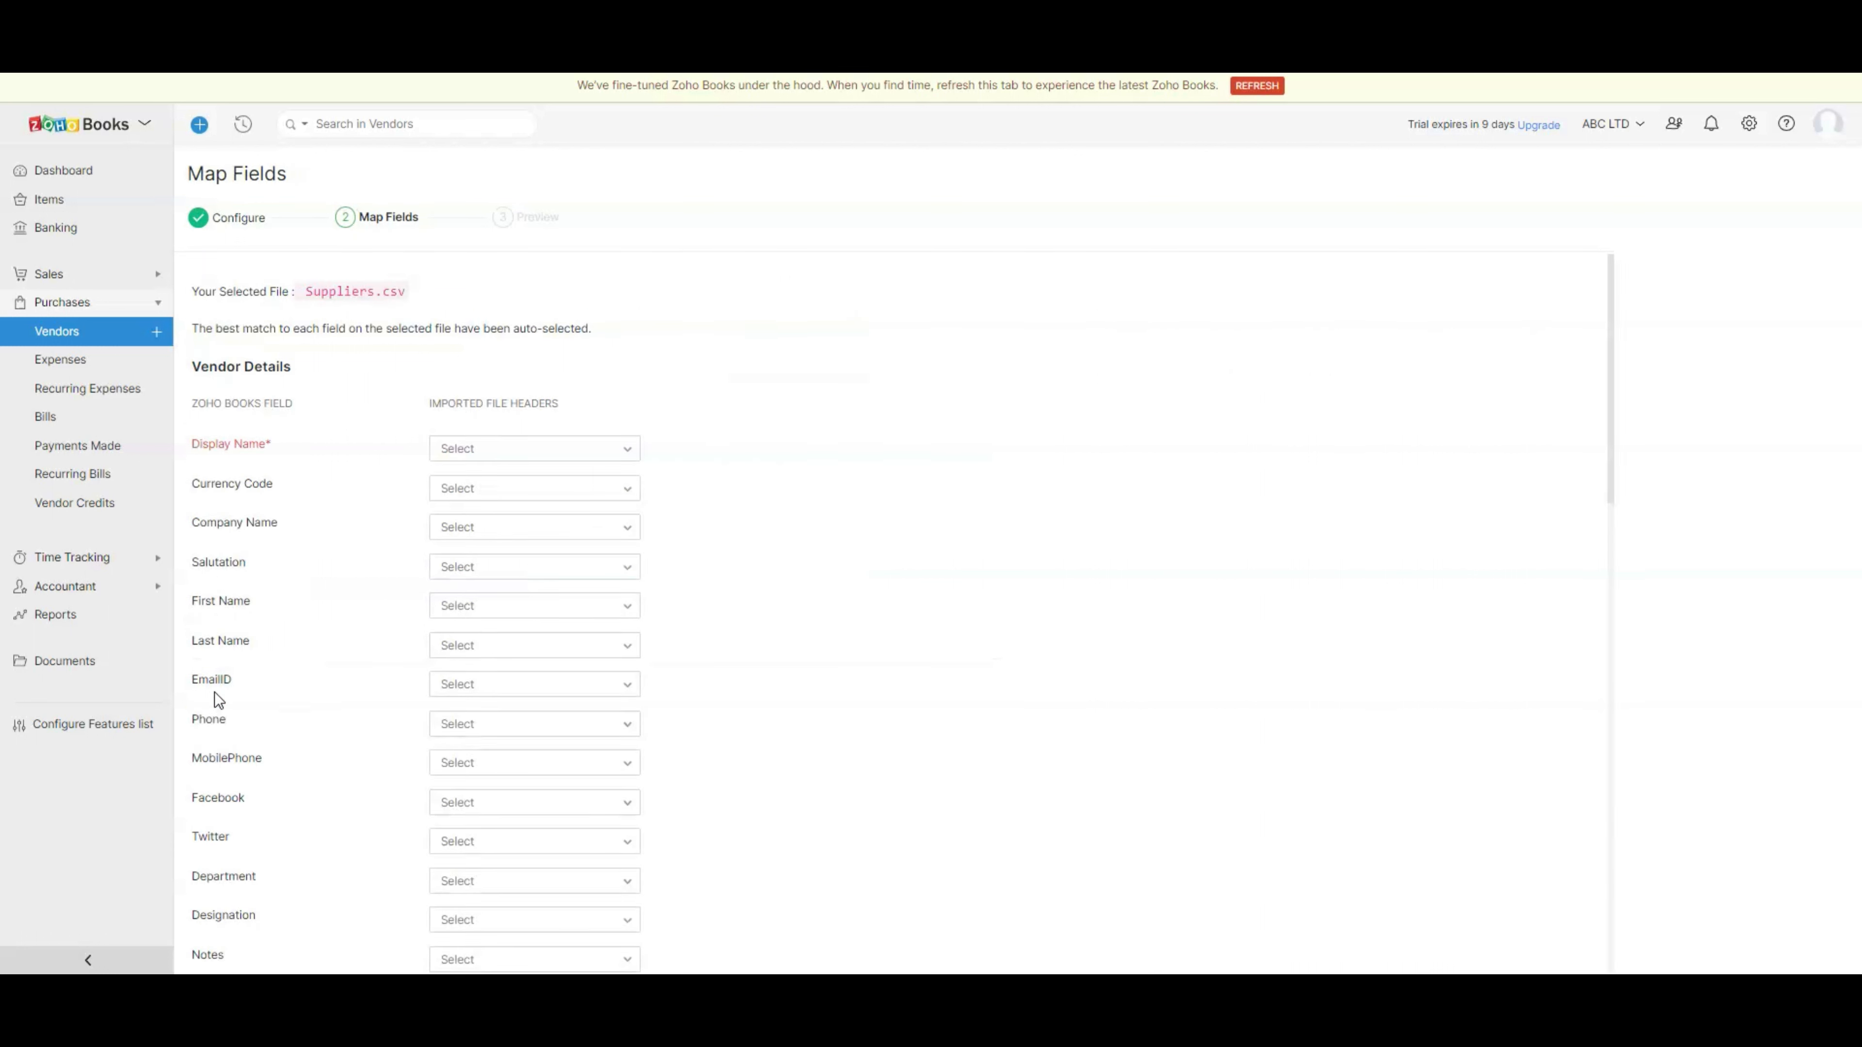
- Accept the field mapping and import all 148 vendors from Suppliers.csv
scroll(213, 693, "down", 5)
scroll(213, 692, "down", 15)
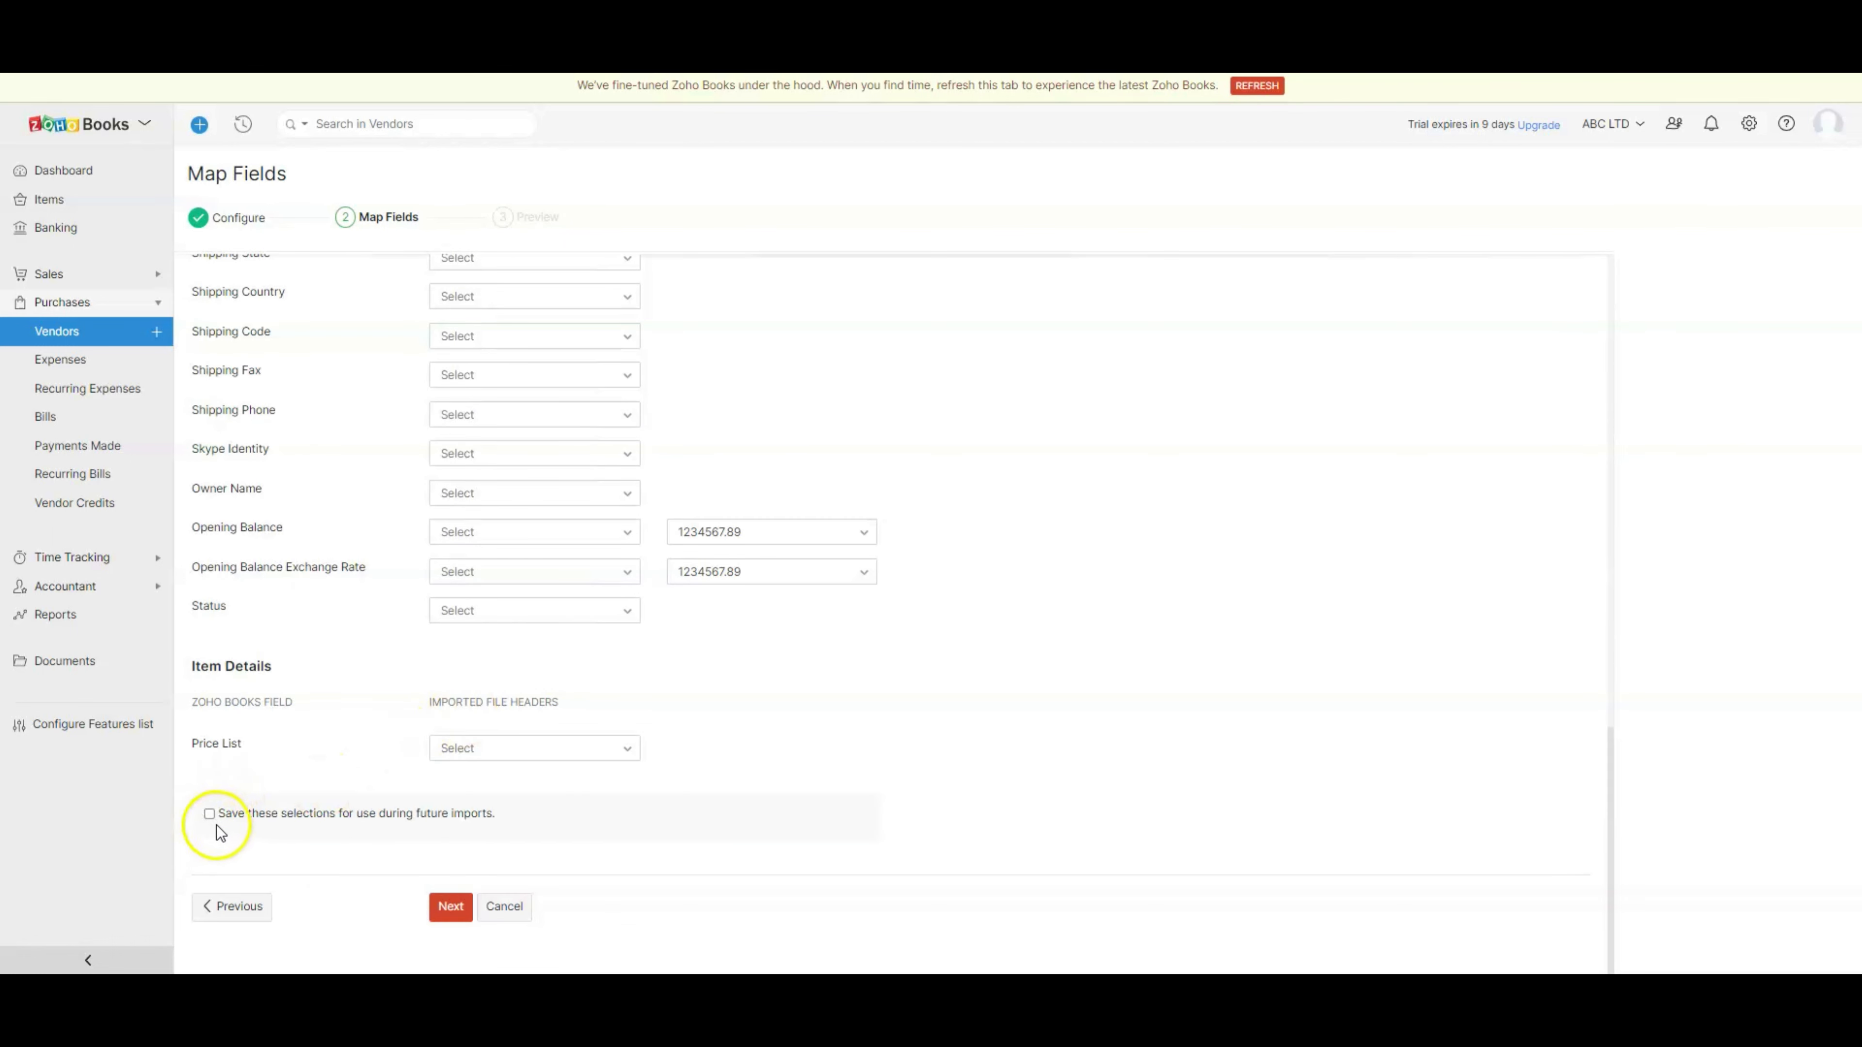
left_click(448, 906)
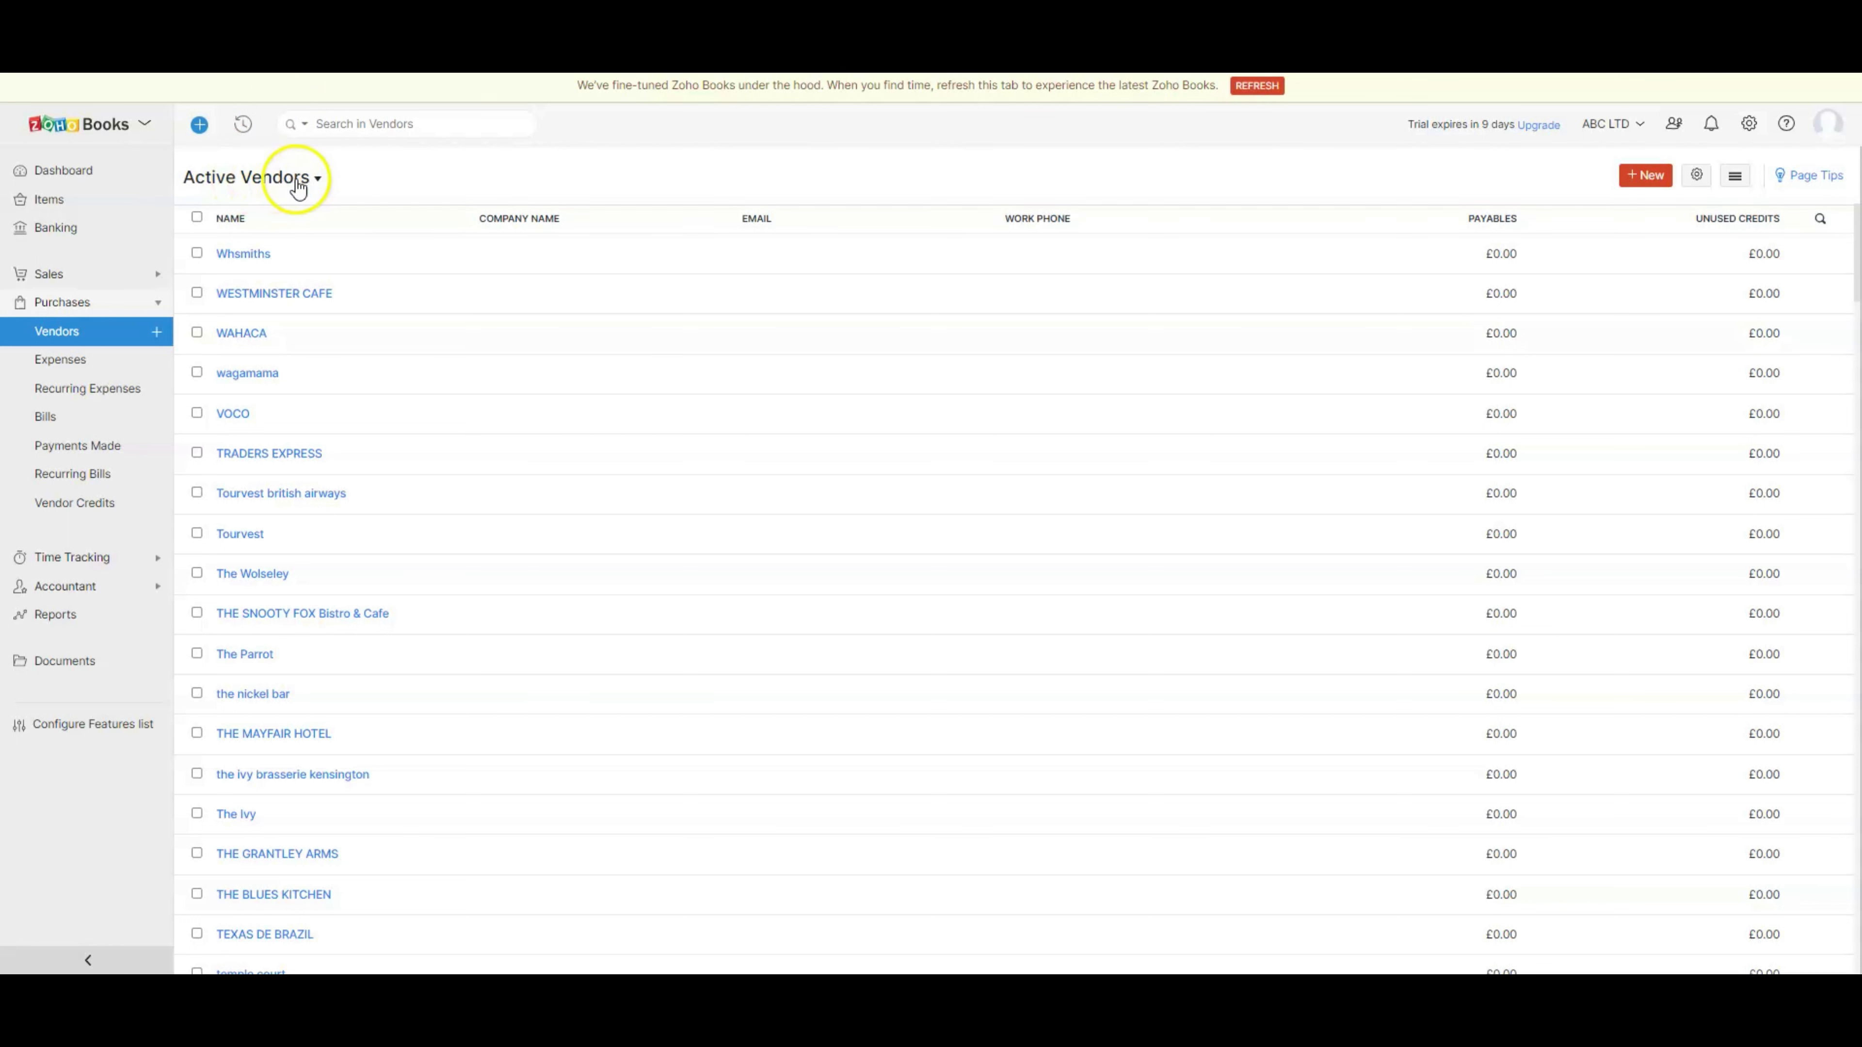
- Scroll through the Active Vendors list to check the imported vendors
scroll(295, 229, "down", 15)
scroll(297, 229, "up", 5)
scroll(452, 622, "down", 15)
scroll(453, 620, "down", 20)
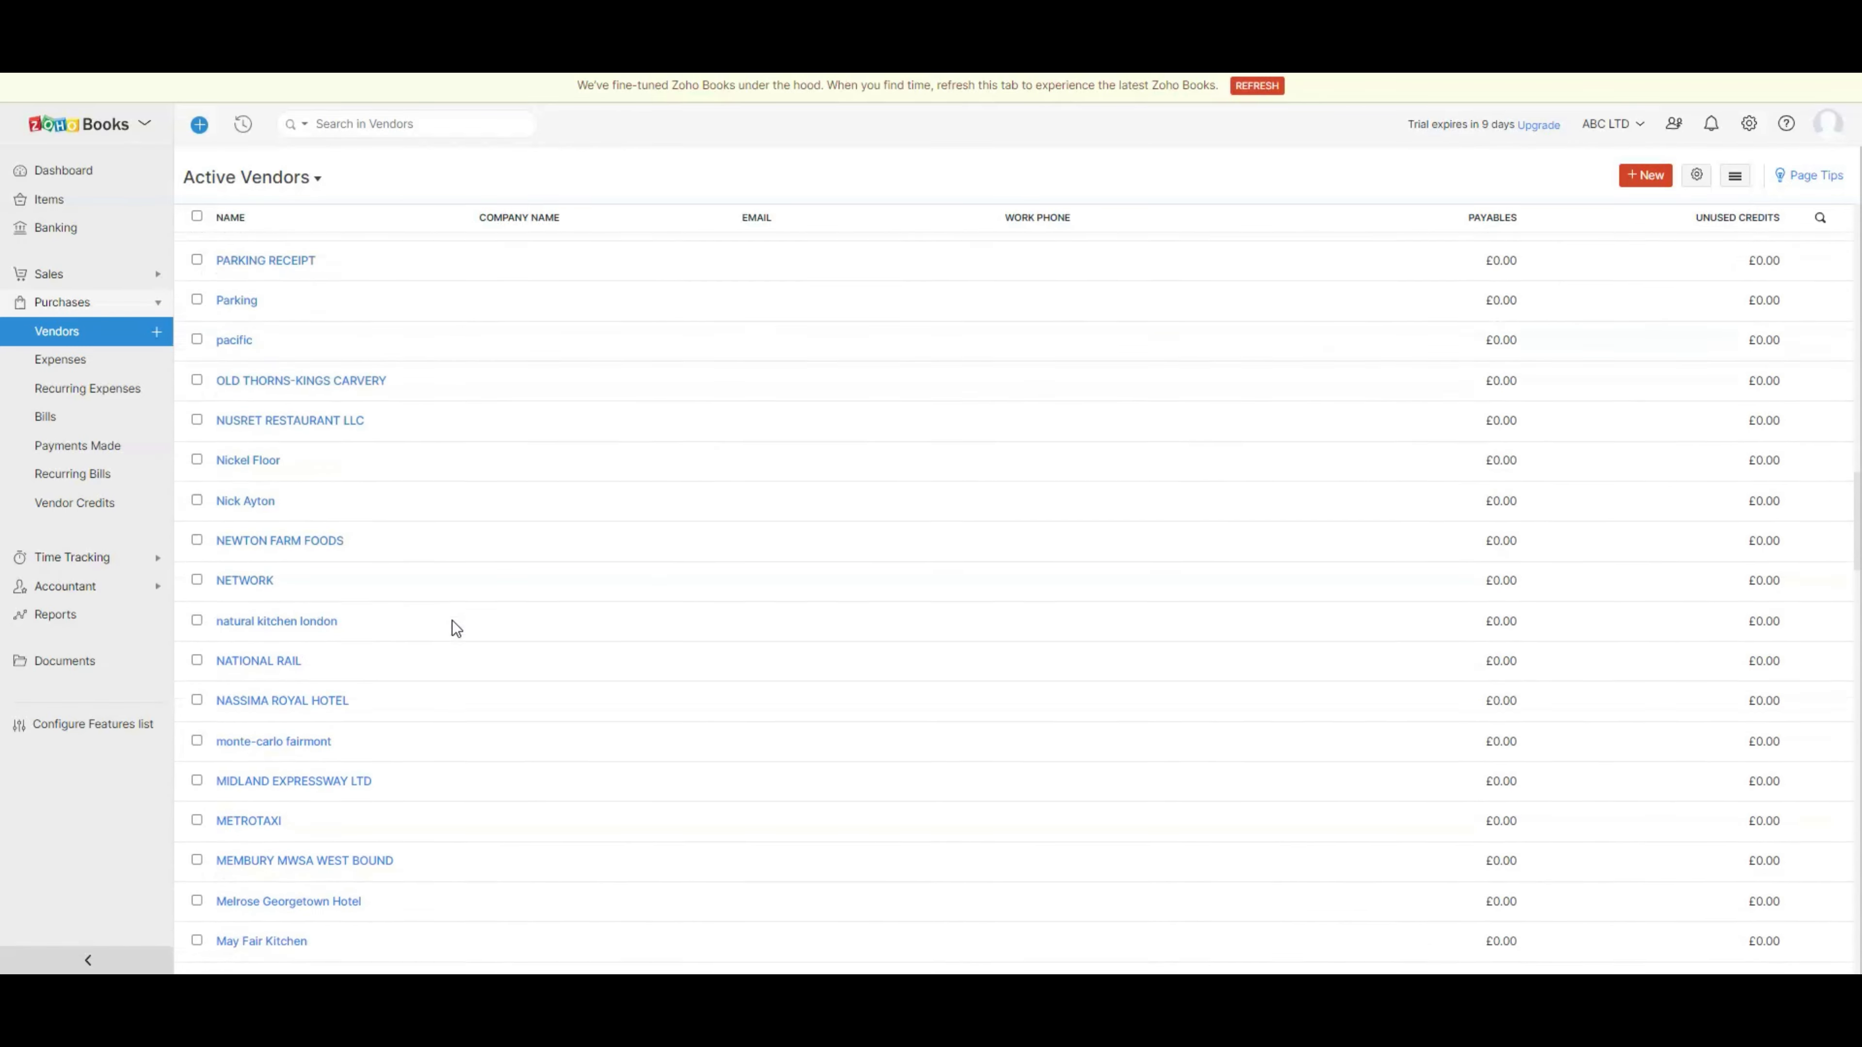